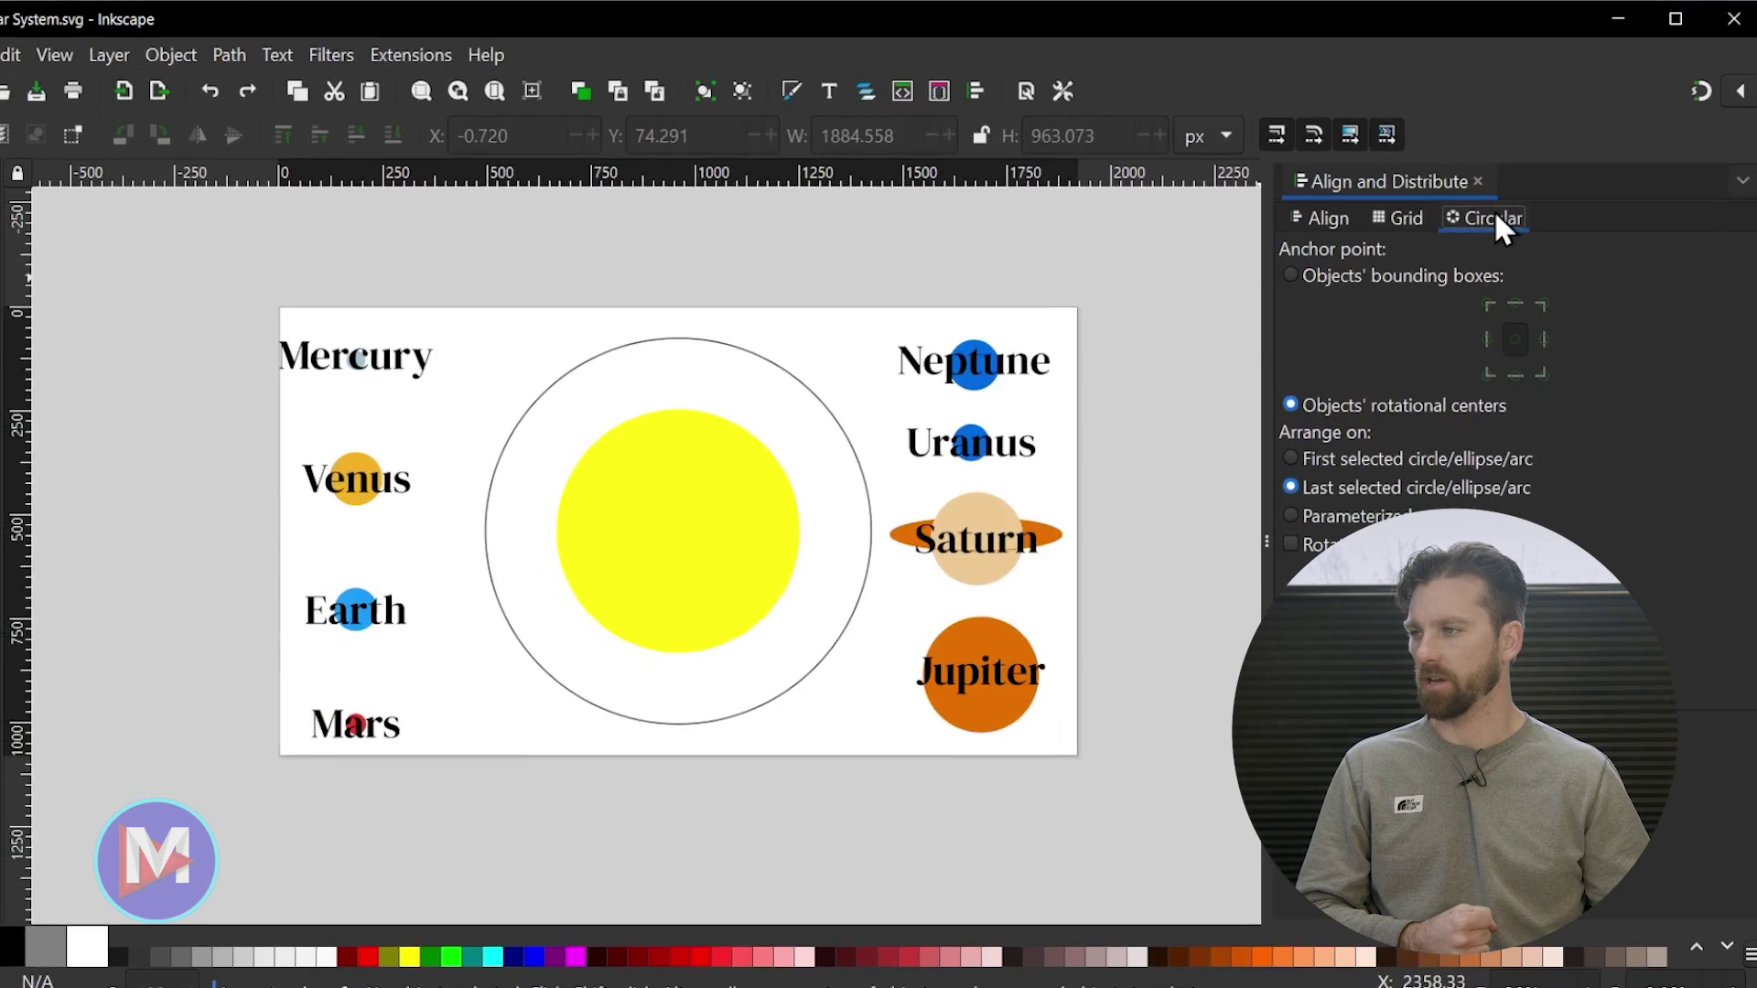
Step: Restore Mercury's position, then select Mercury through Neptune in order, with the orbit circle last
mouse_move(382, 362)
mouse_down()
mouse_move(429, 346)
mouse_move(422, 379)
mouse_move(389, 378)
mouse_up()
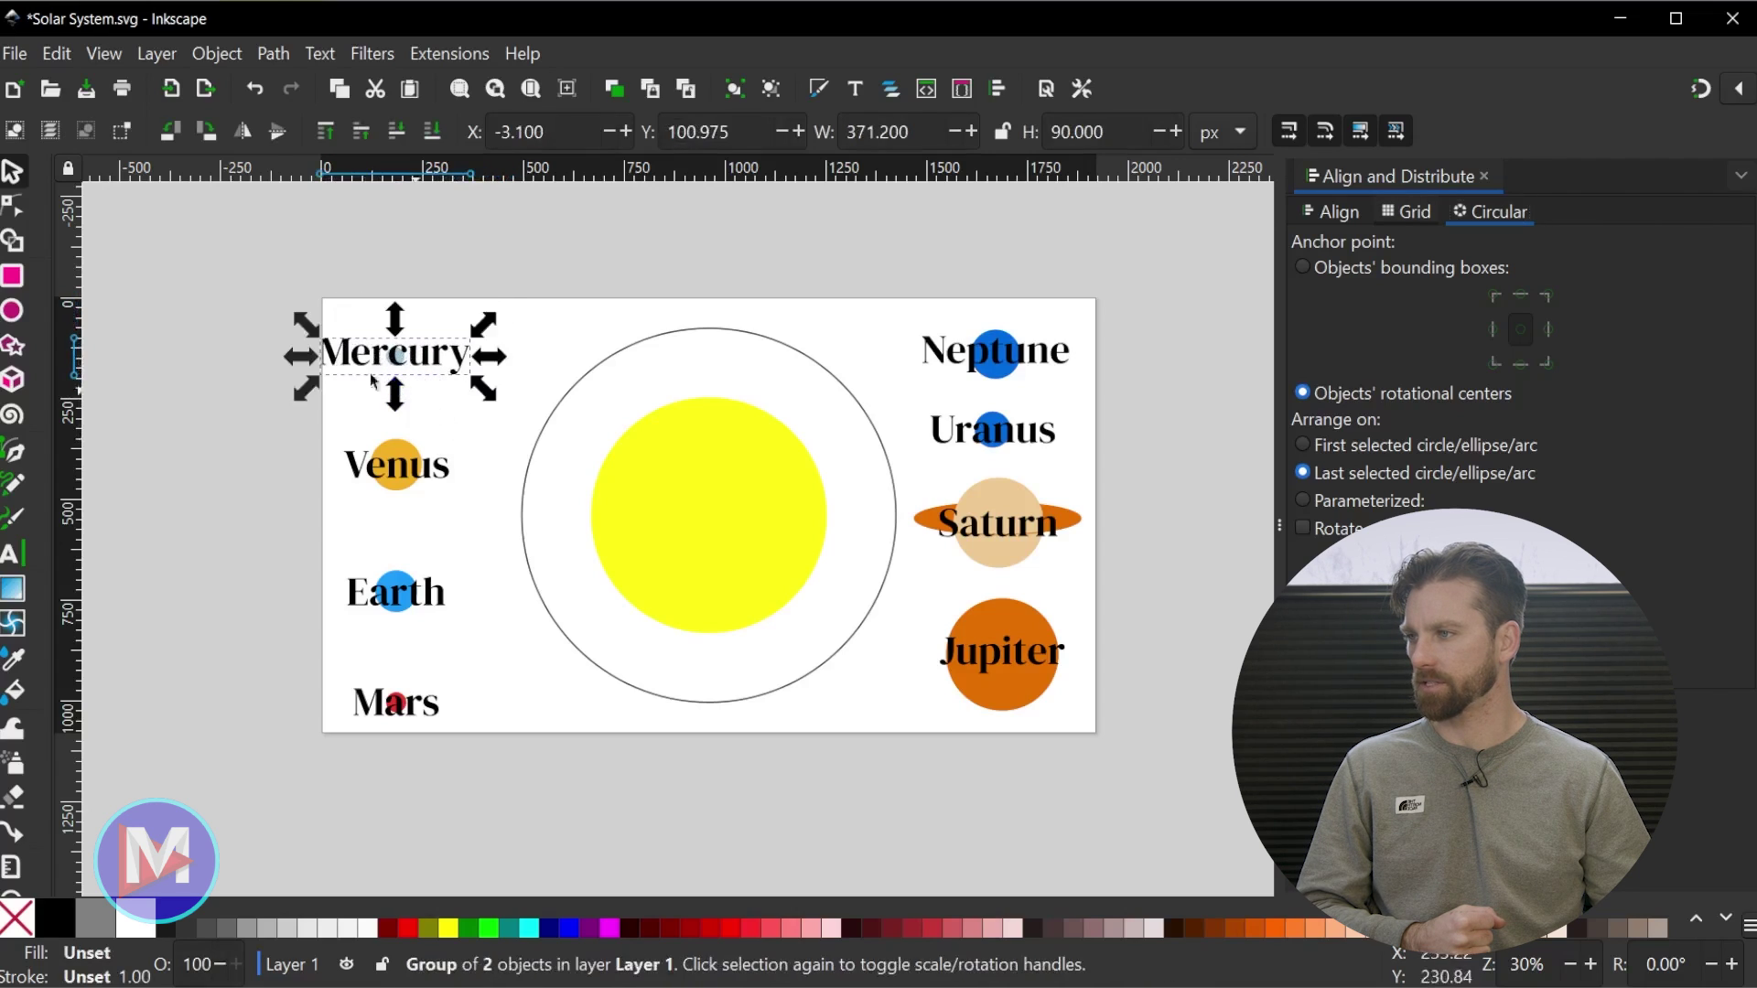
key(ctrl+z)
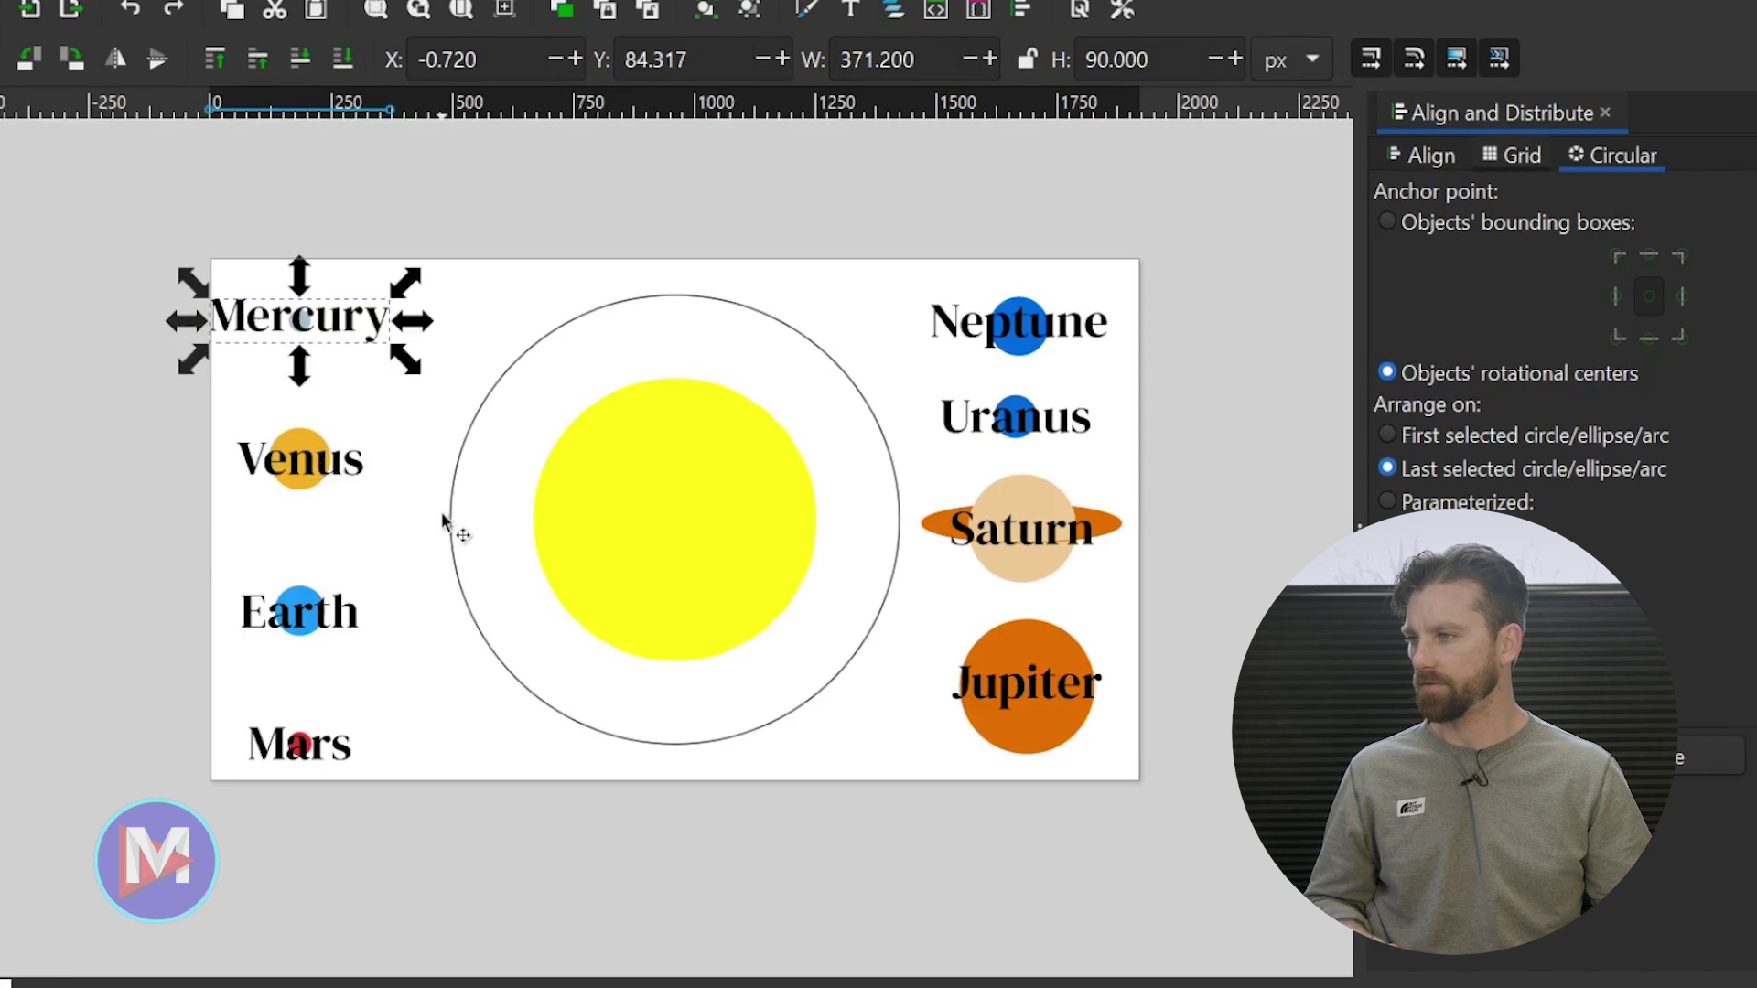
shift+click(321, 479)
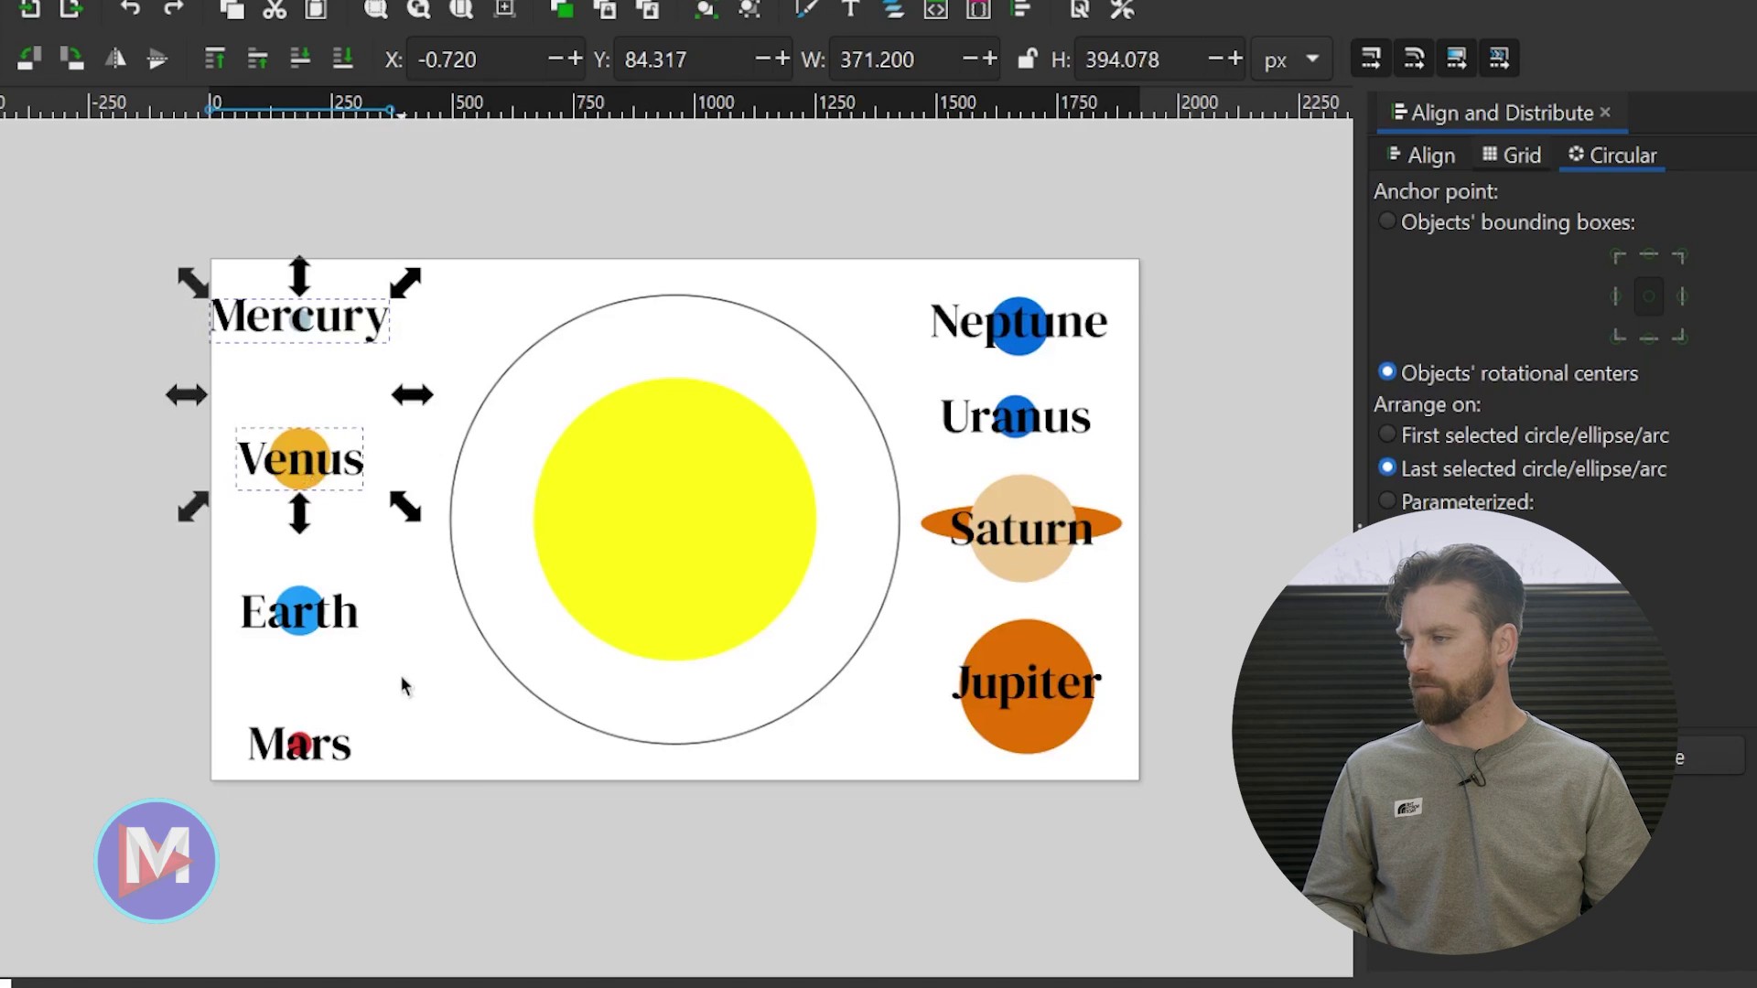
shift+click(302, 631)
shift+click(305, 747)
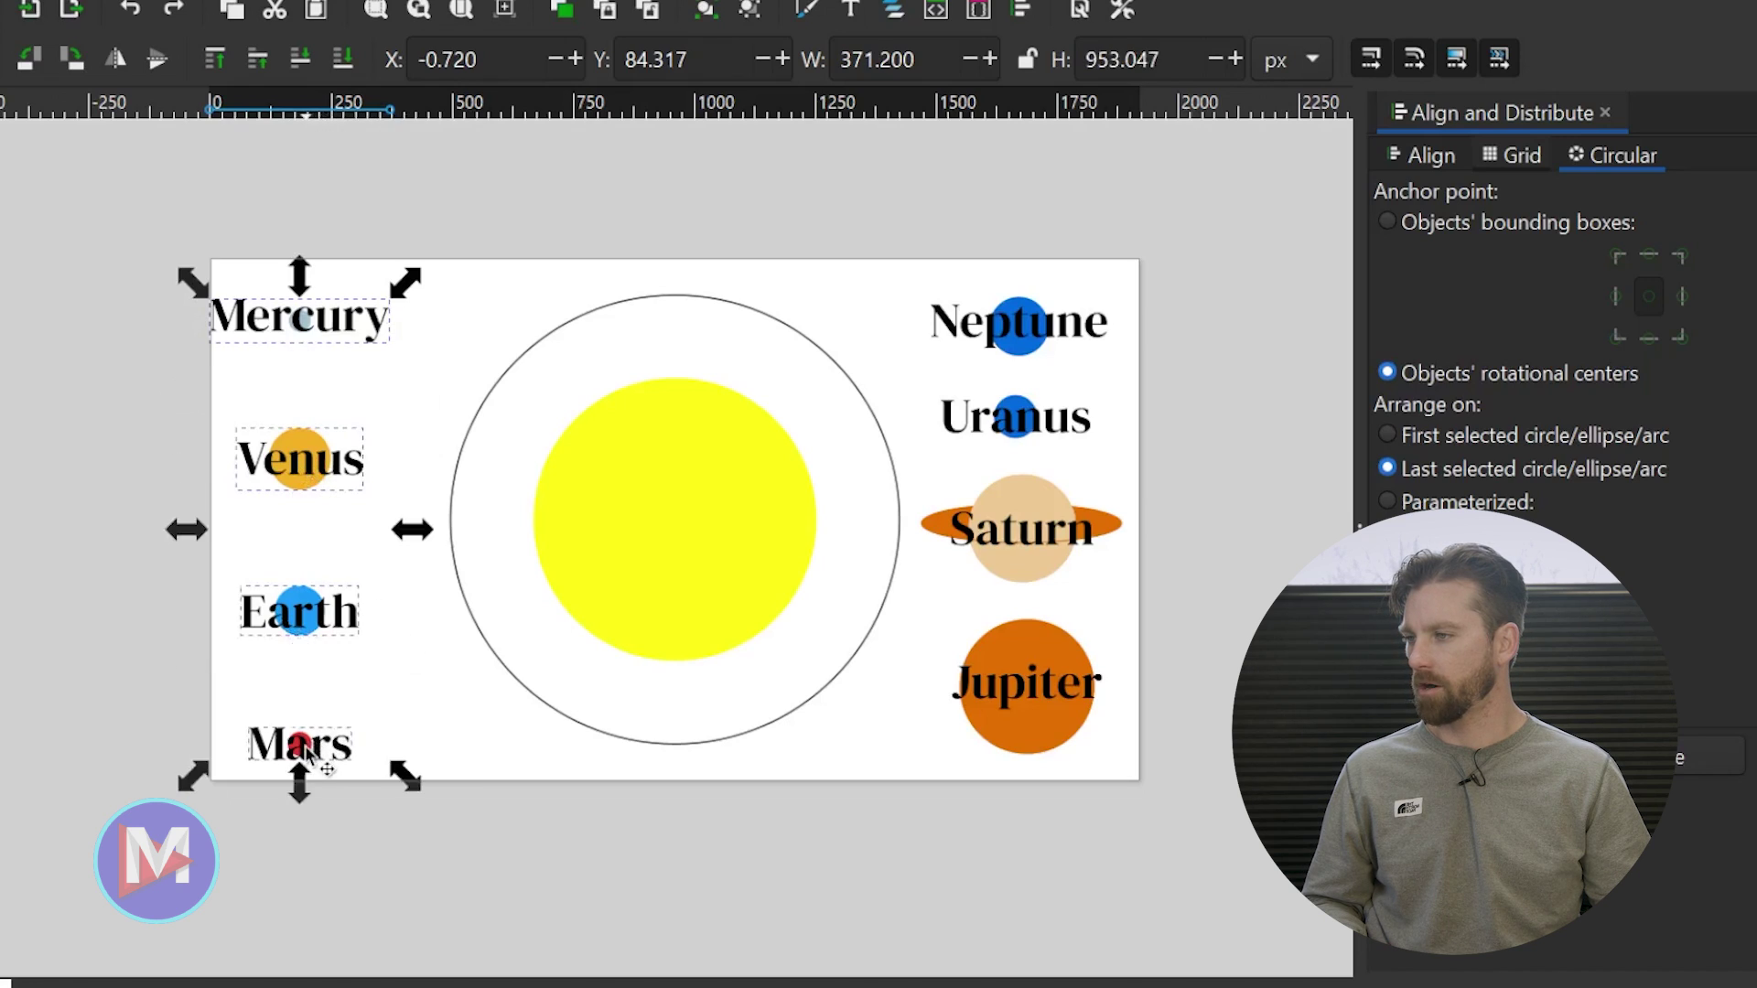
shift+click(1058, 686)
shift+click(1040, 569)
shift+click(1011, 430)
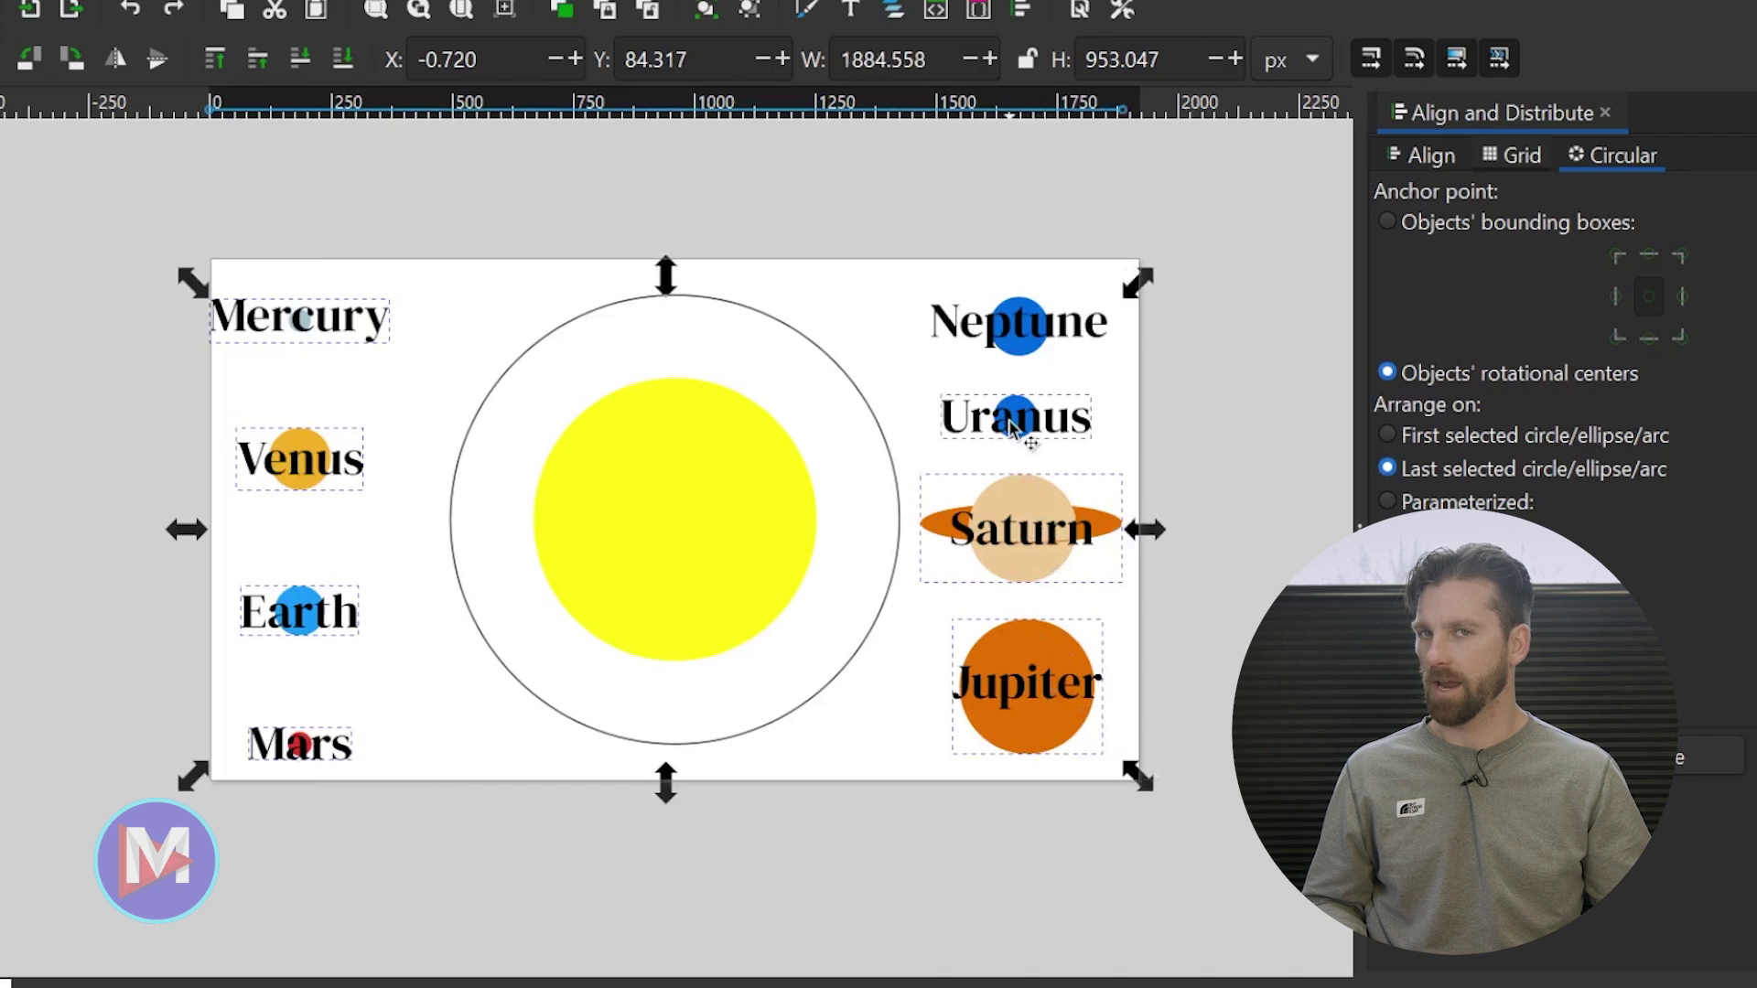
shift+click(1014, 342)
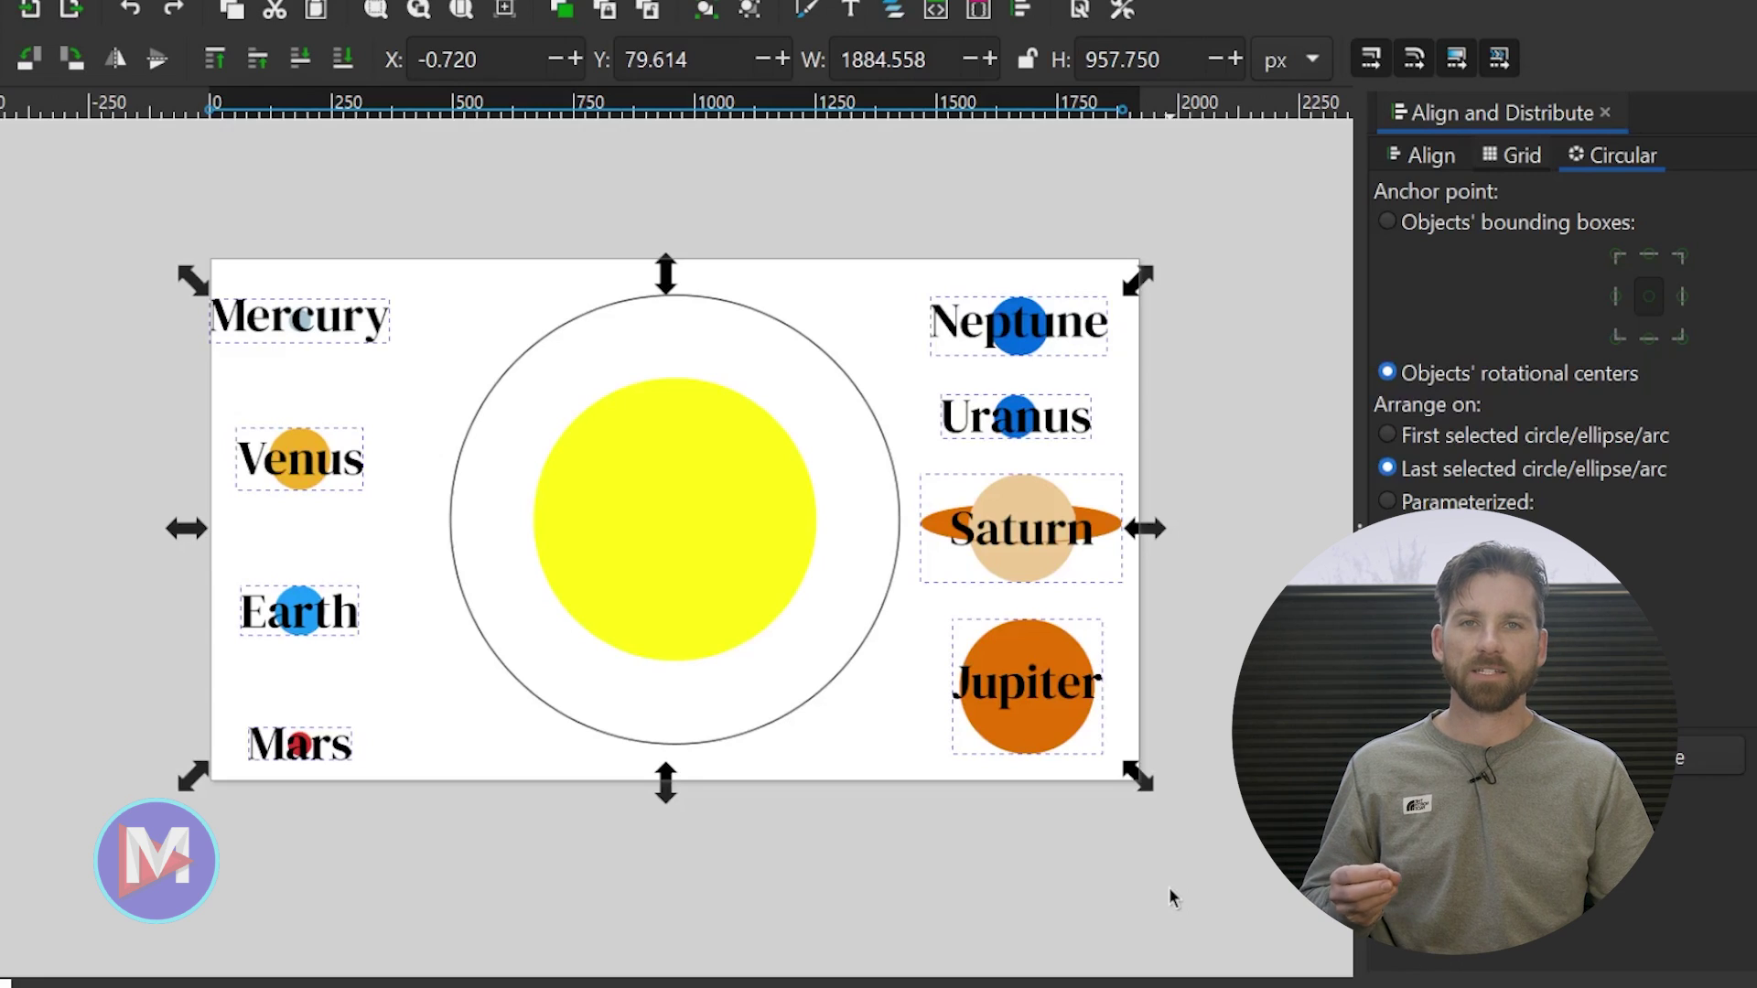
shift+click(803, 333)
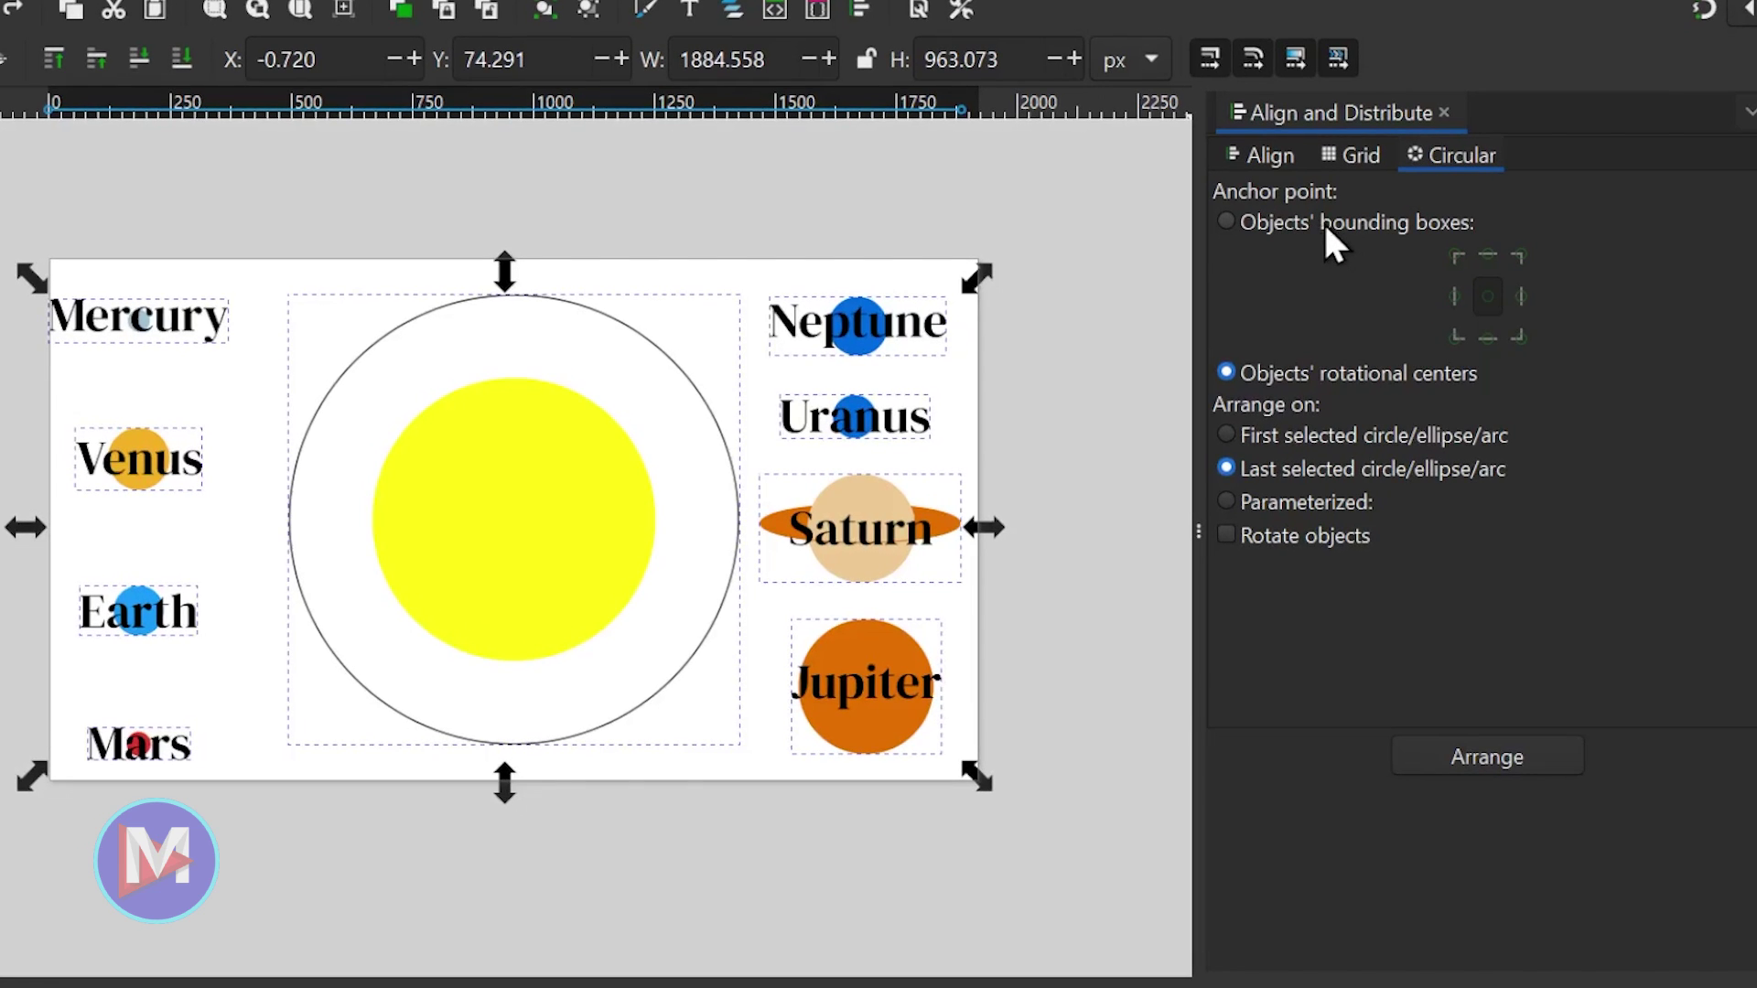
Step: Set the Circular arrangement anchor point to Objects' bounding boxes
click(1317, 221)
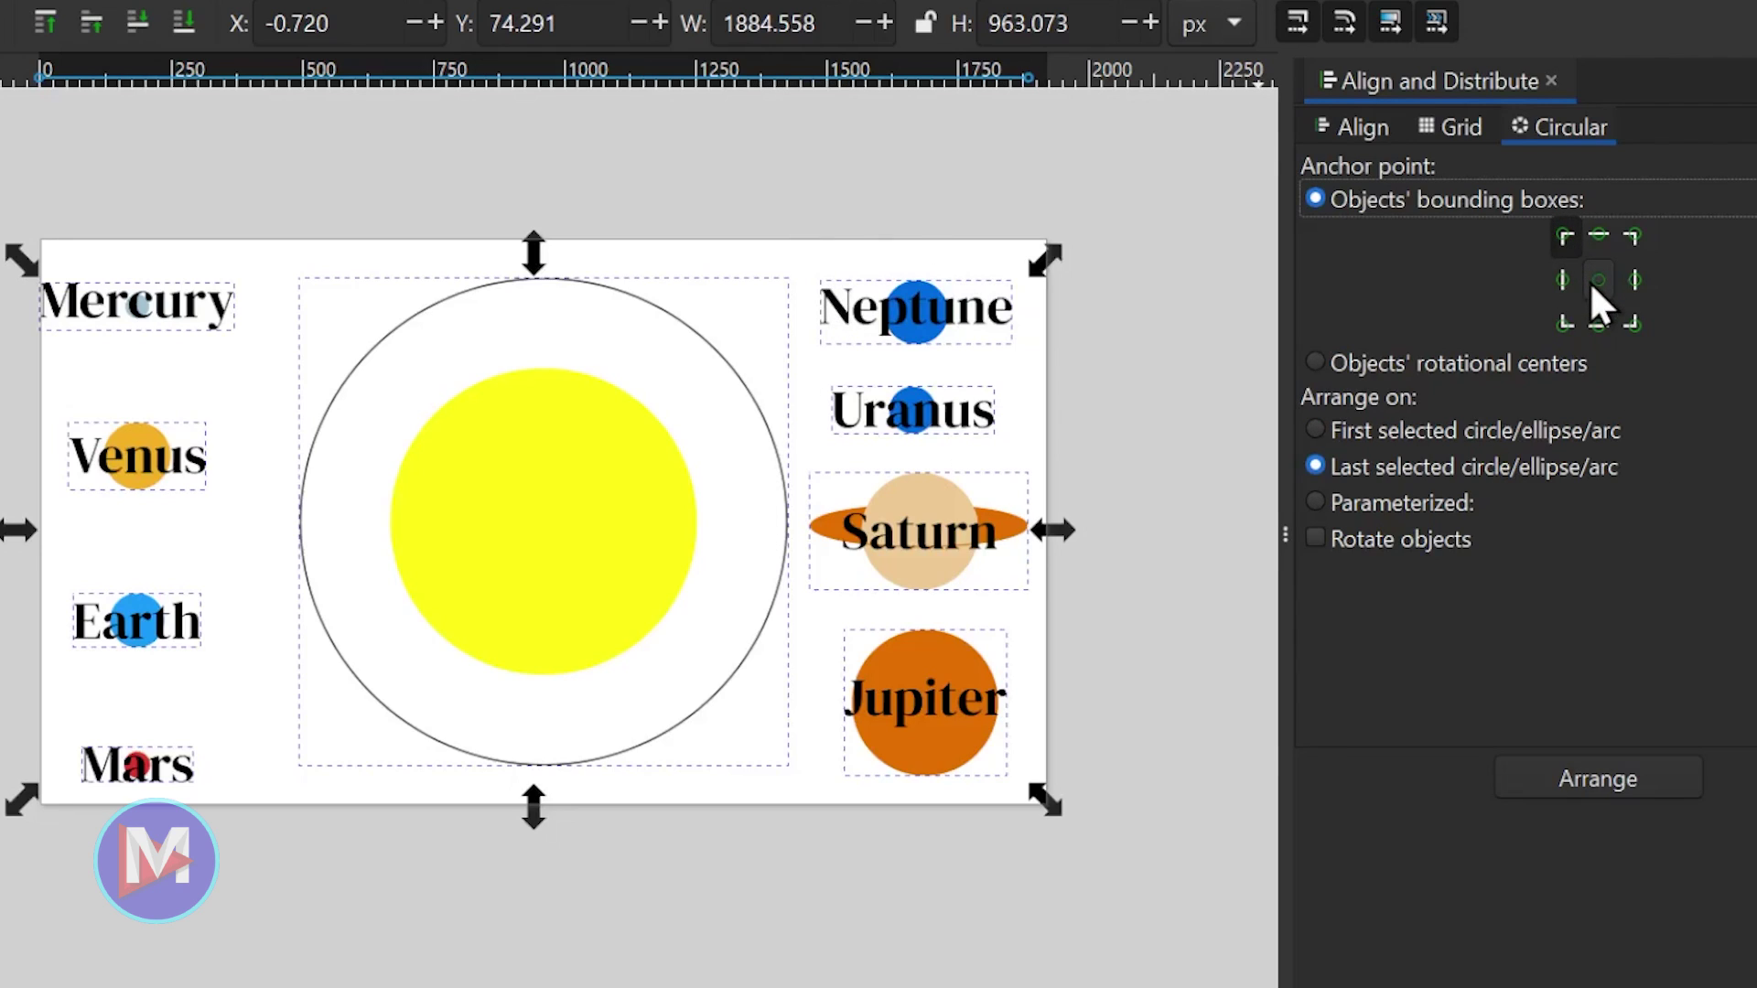
Step: Switch the Circular arrangement anchor point back to Objects' rotational centers
click(1440, 363)
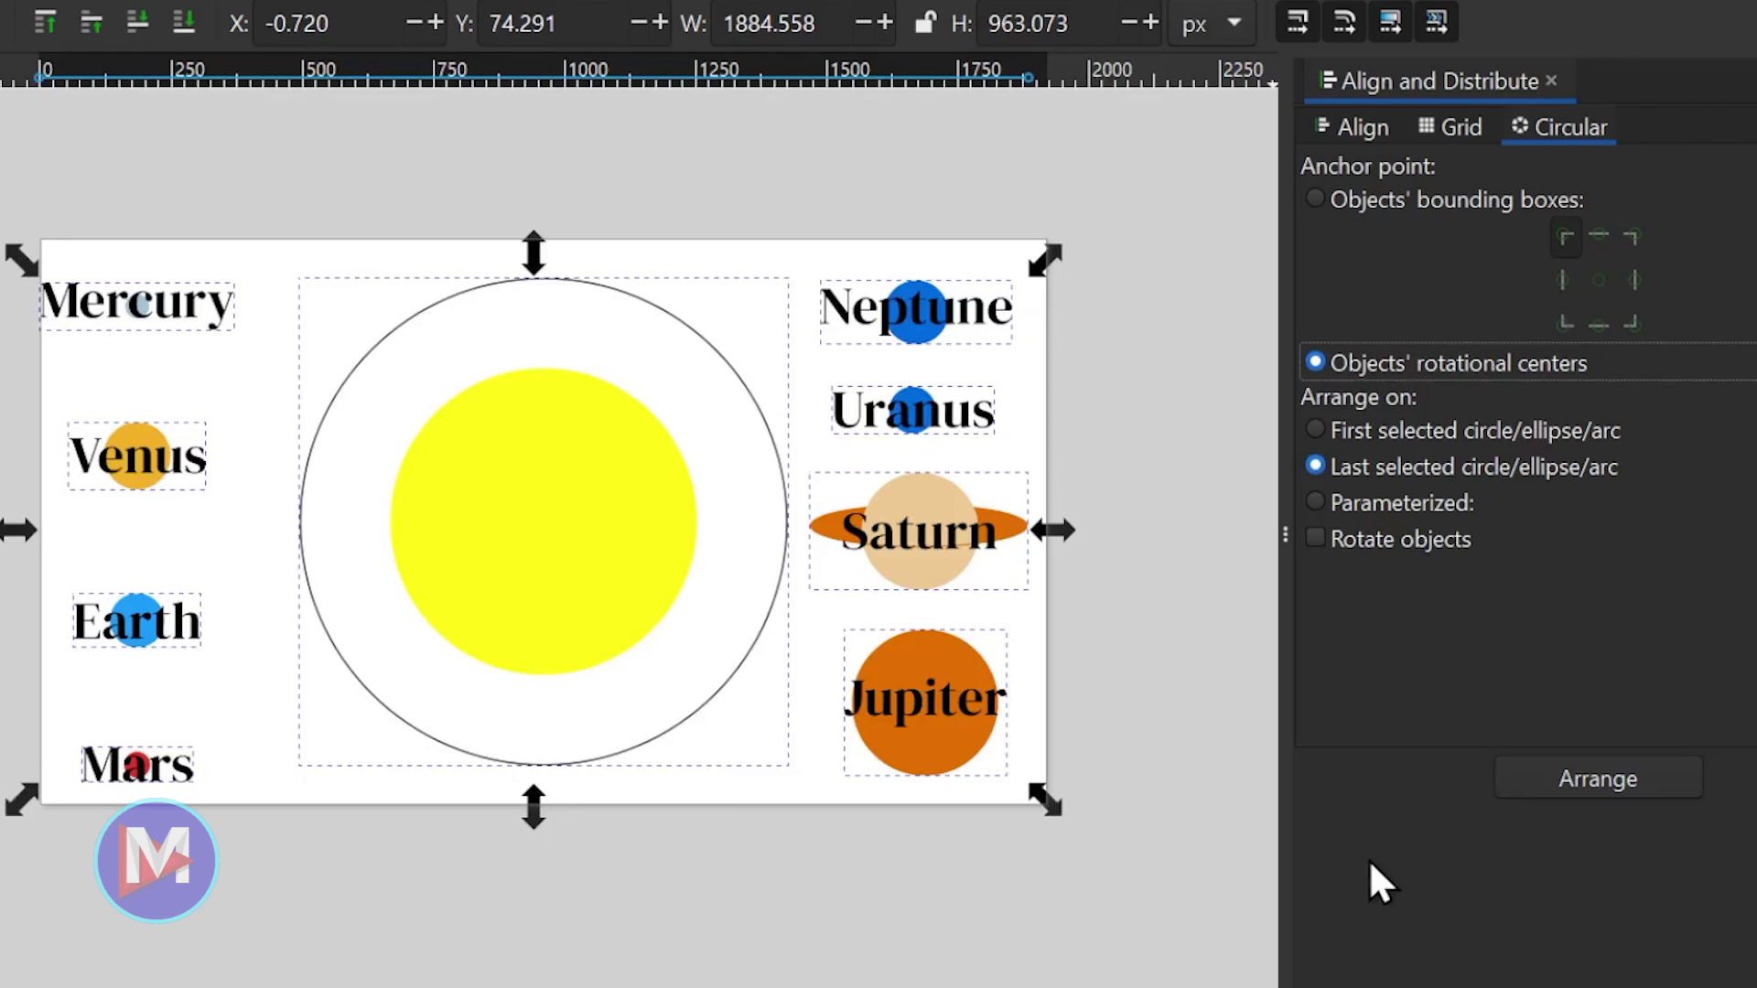
Step: Arrange the eight planets evenly around the orbit circle, running Mercury through Neptune
click(1597, 783)
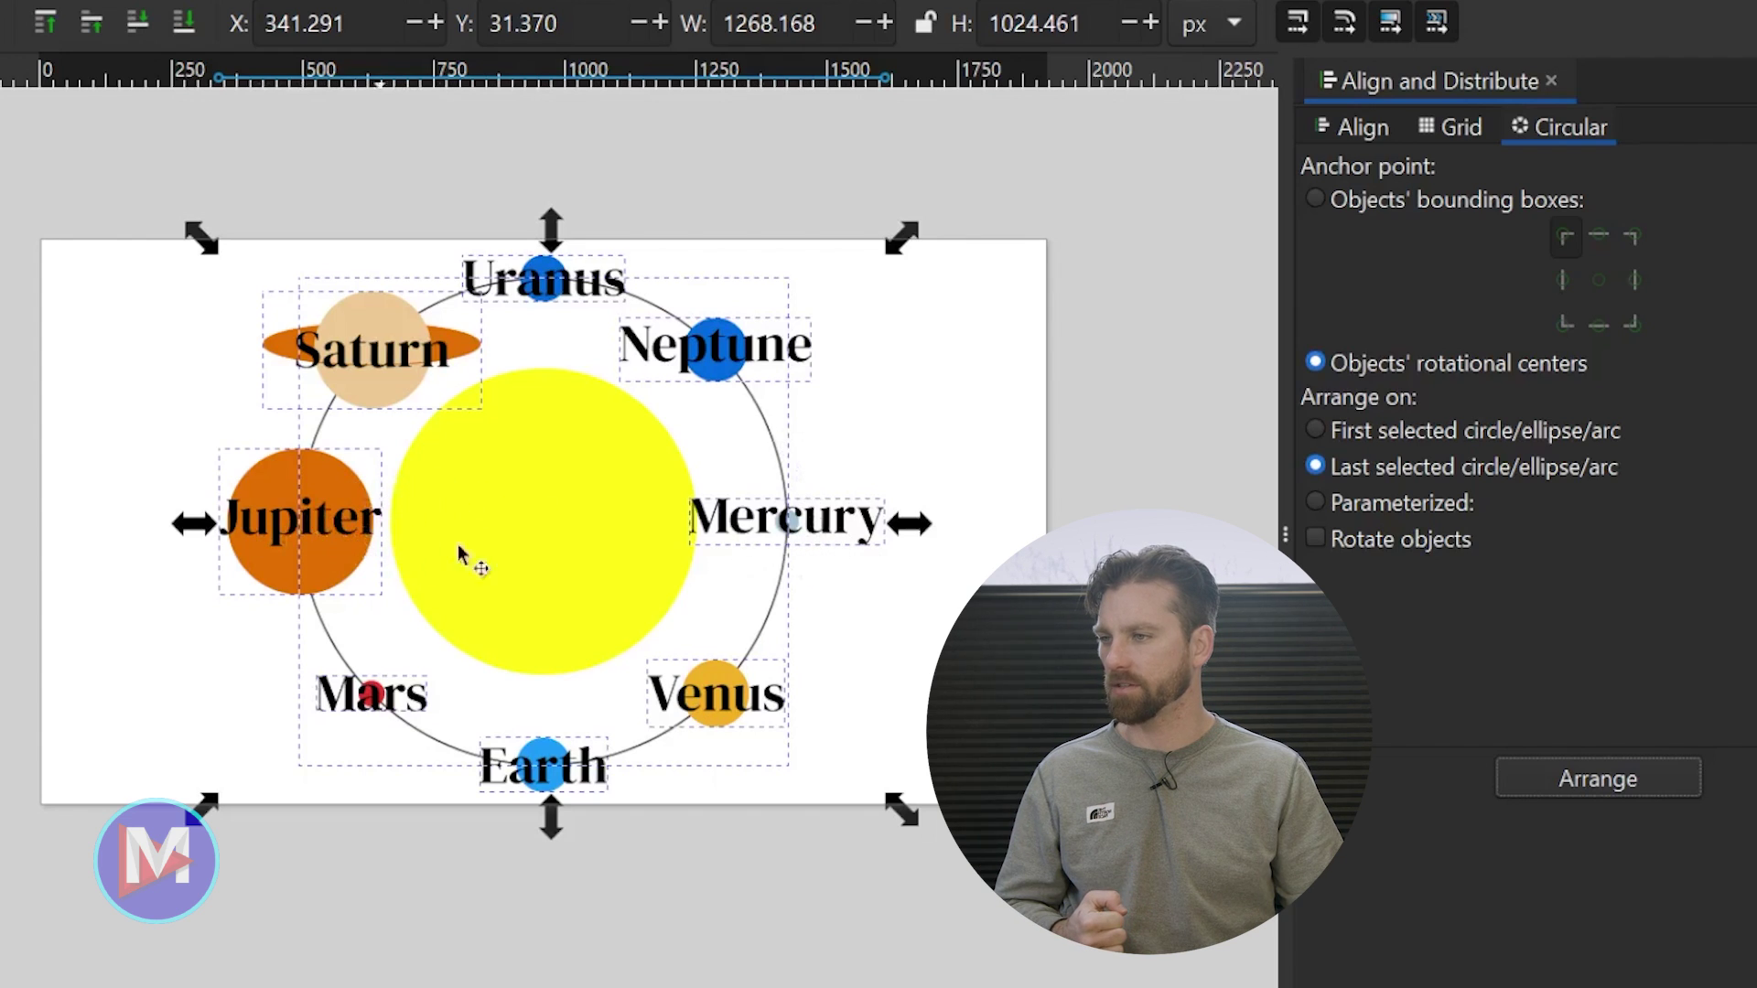
click(990, 576)
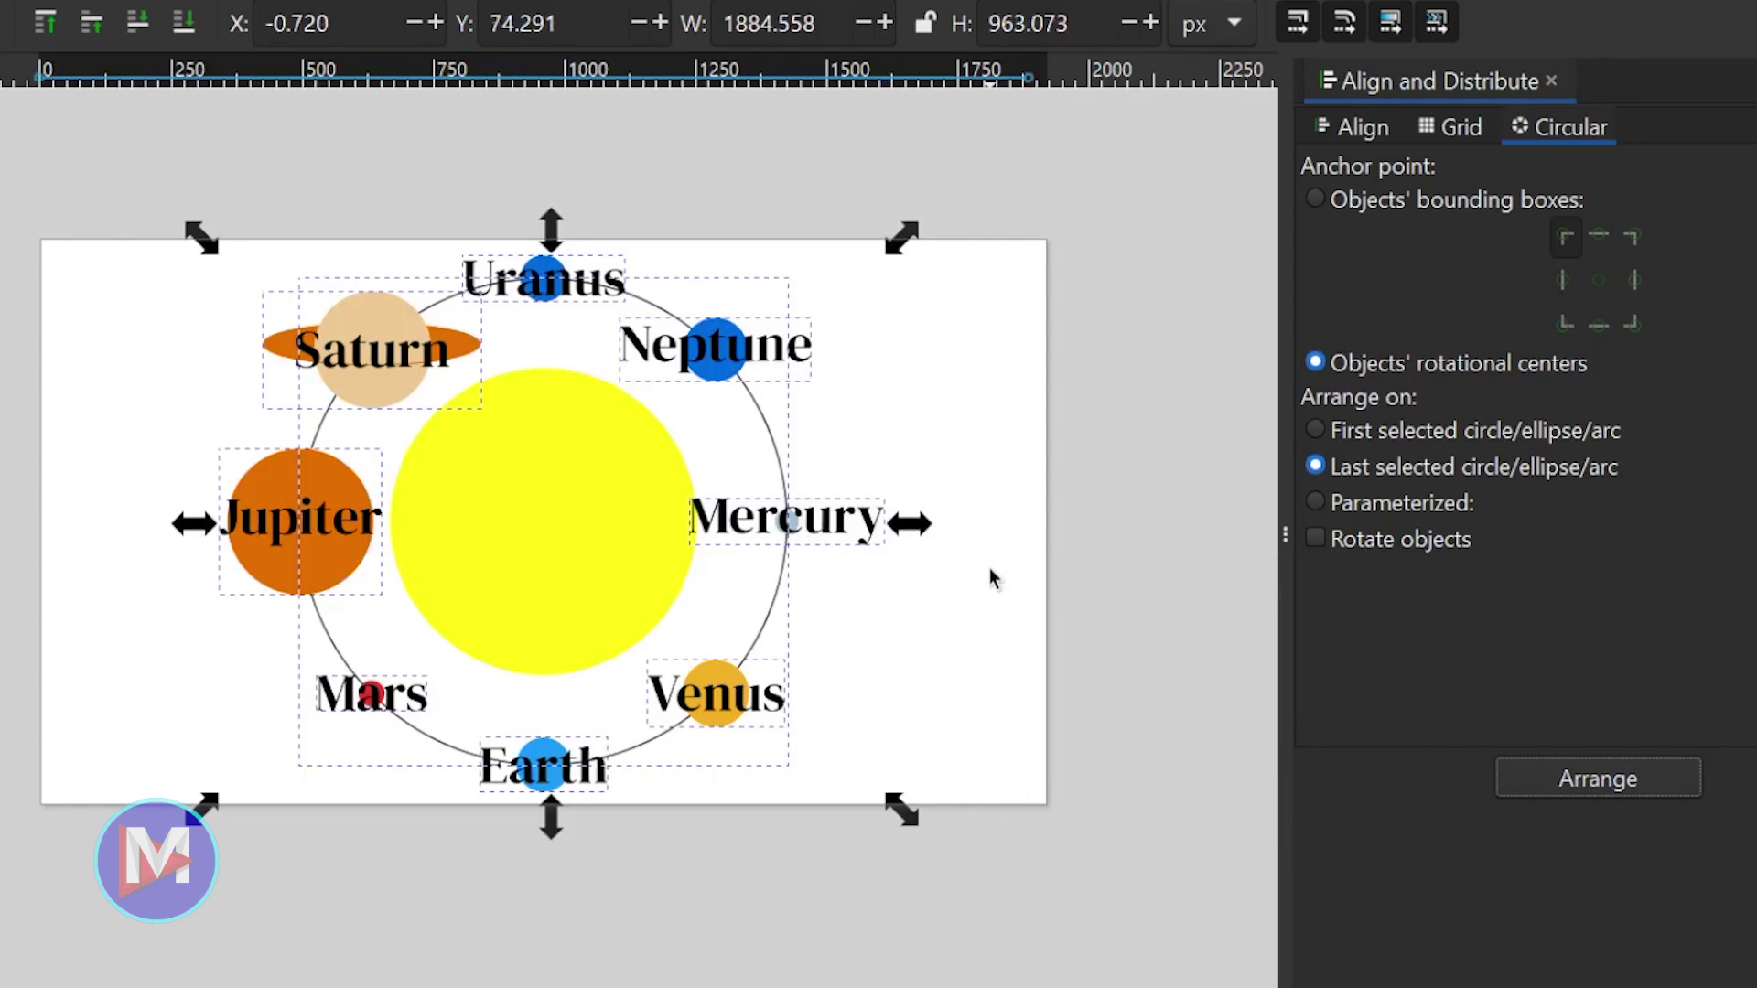
Step: Undo the circular arrangement and flip the orbit circle horizontally
key(ctrl+z)
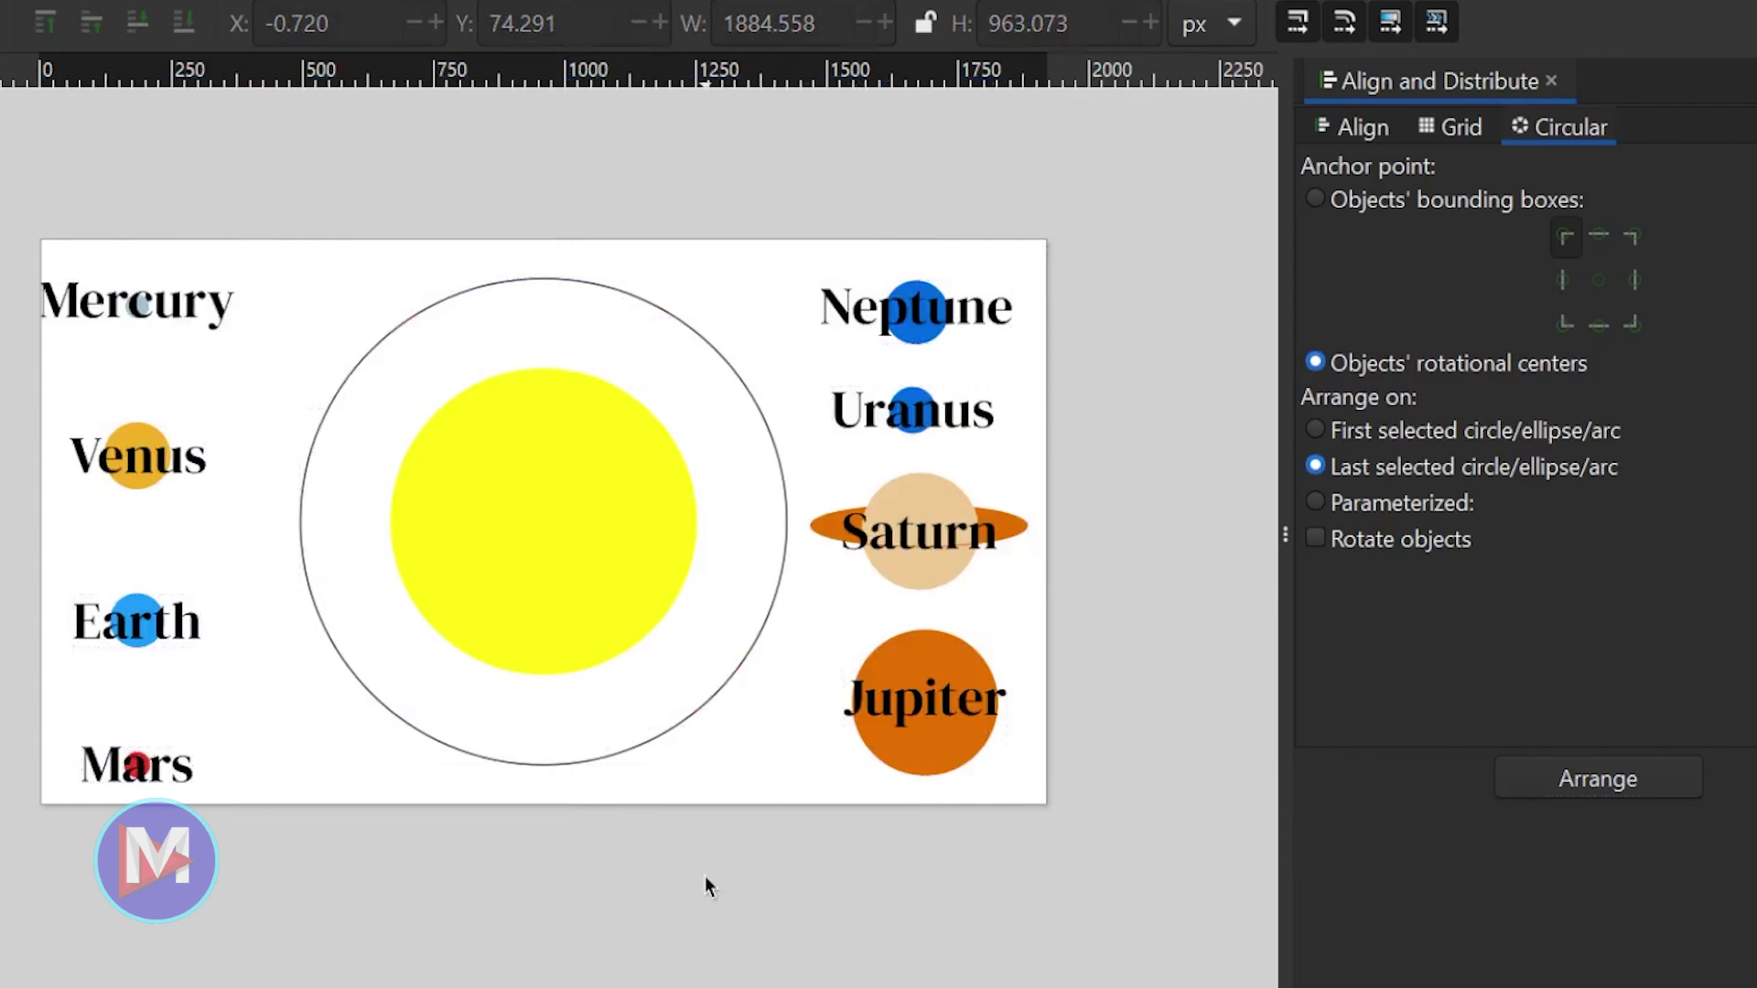
click(705, 876)
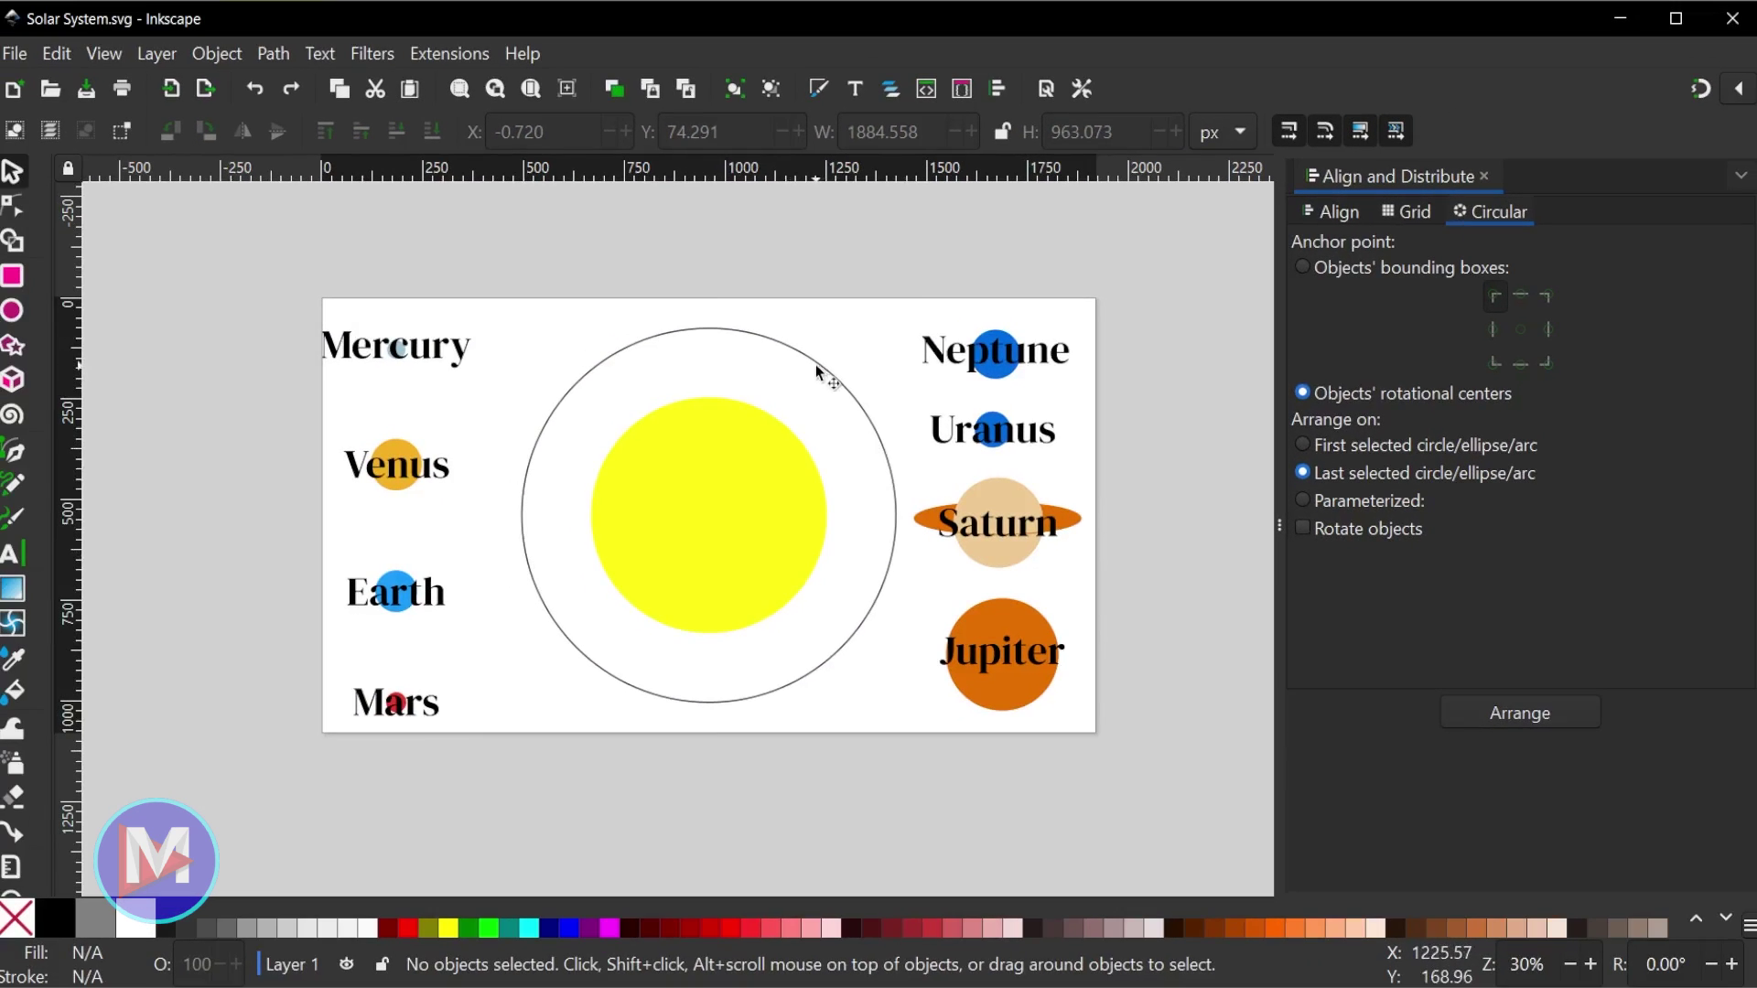
click(773, 357)
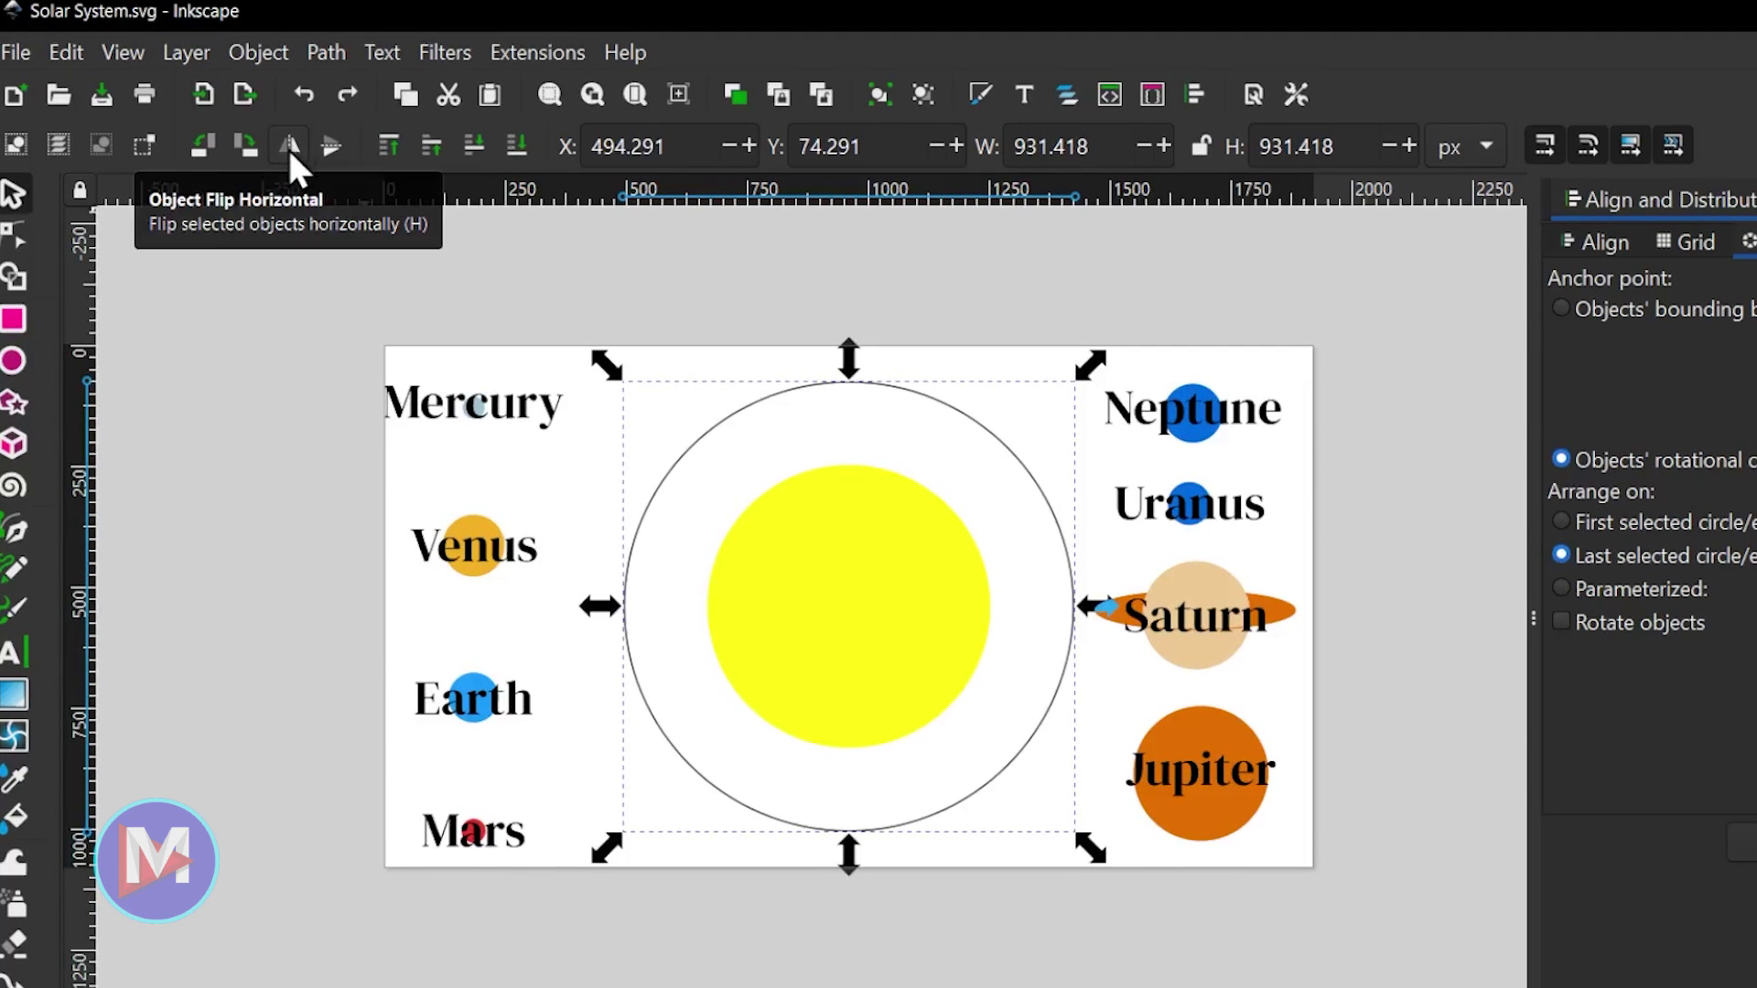
click(288, 147)
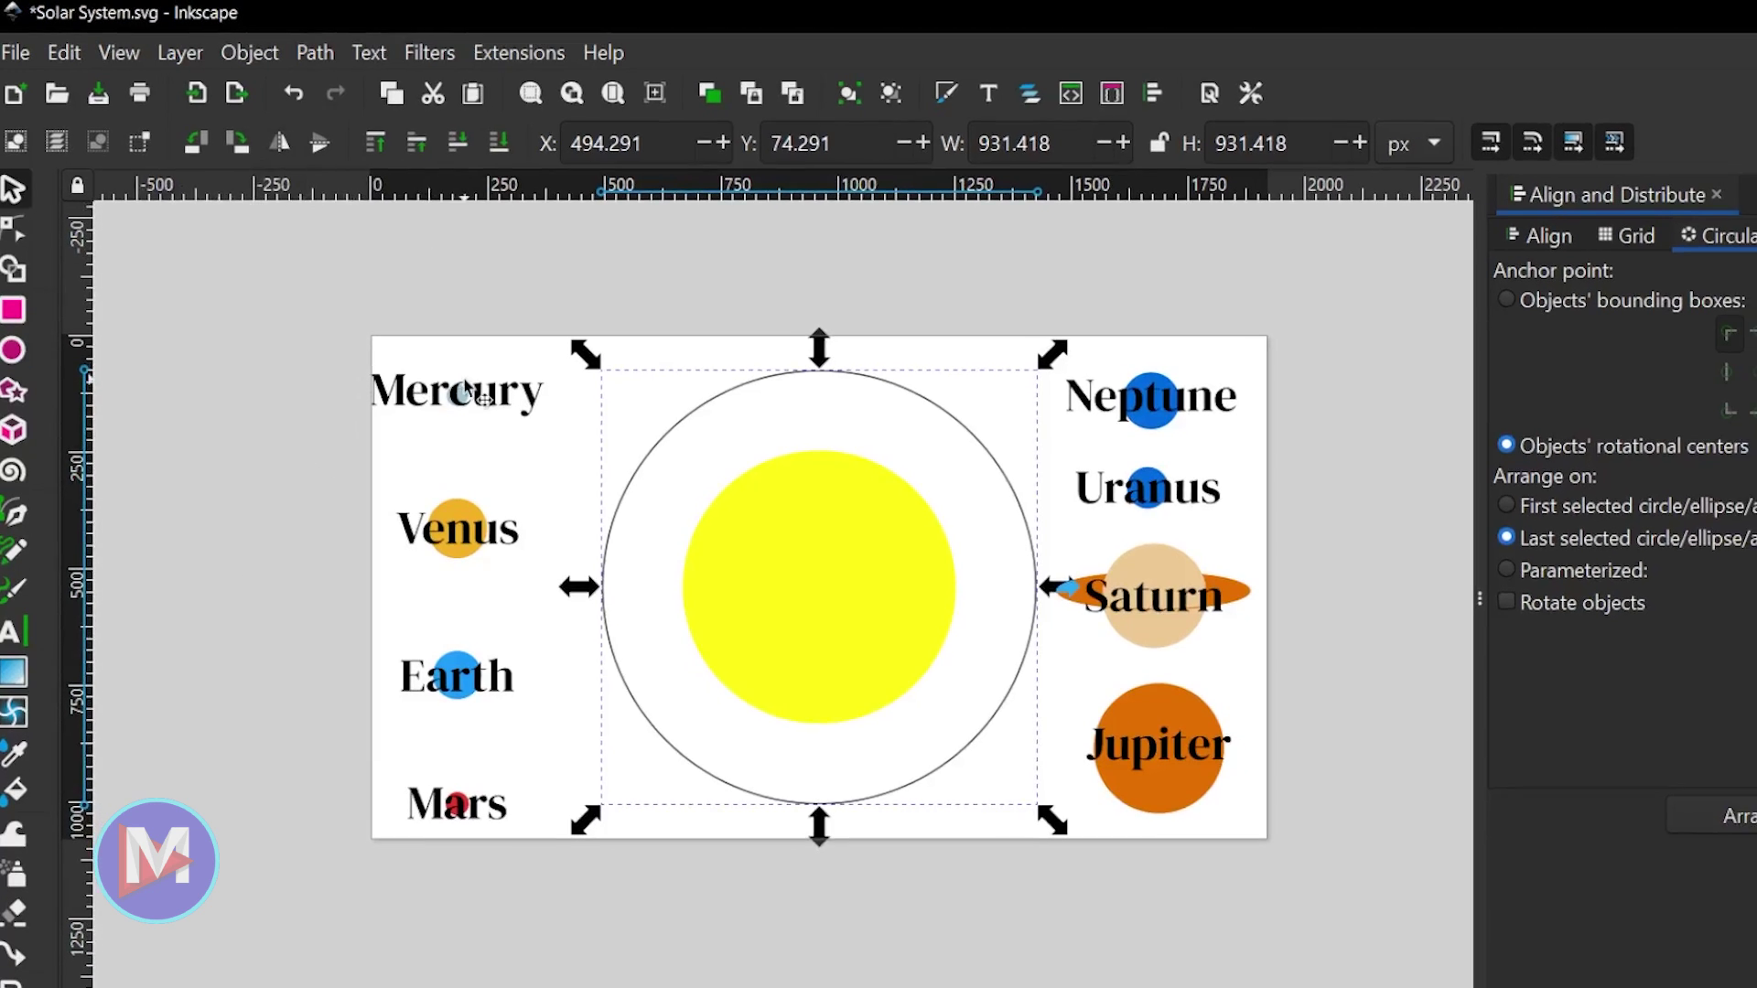
Step: Reselect Mercury through Neptune in order, adding the orbit circle last
click(467, 391)
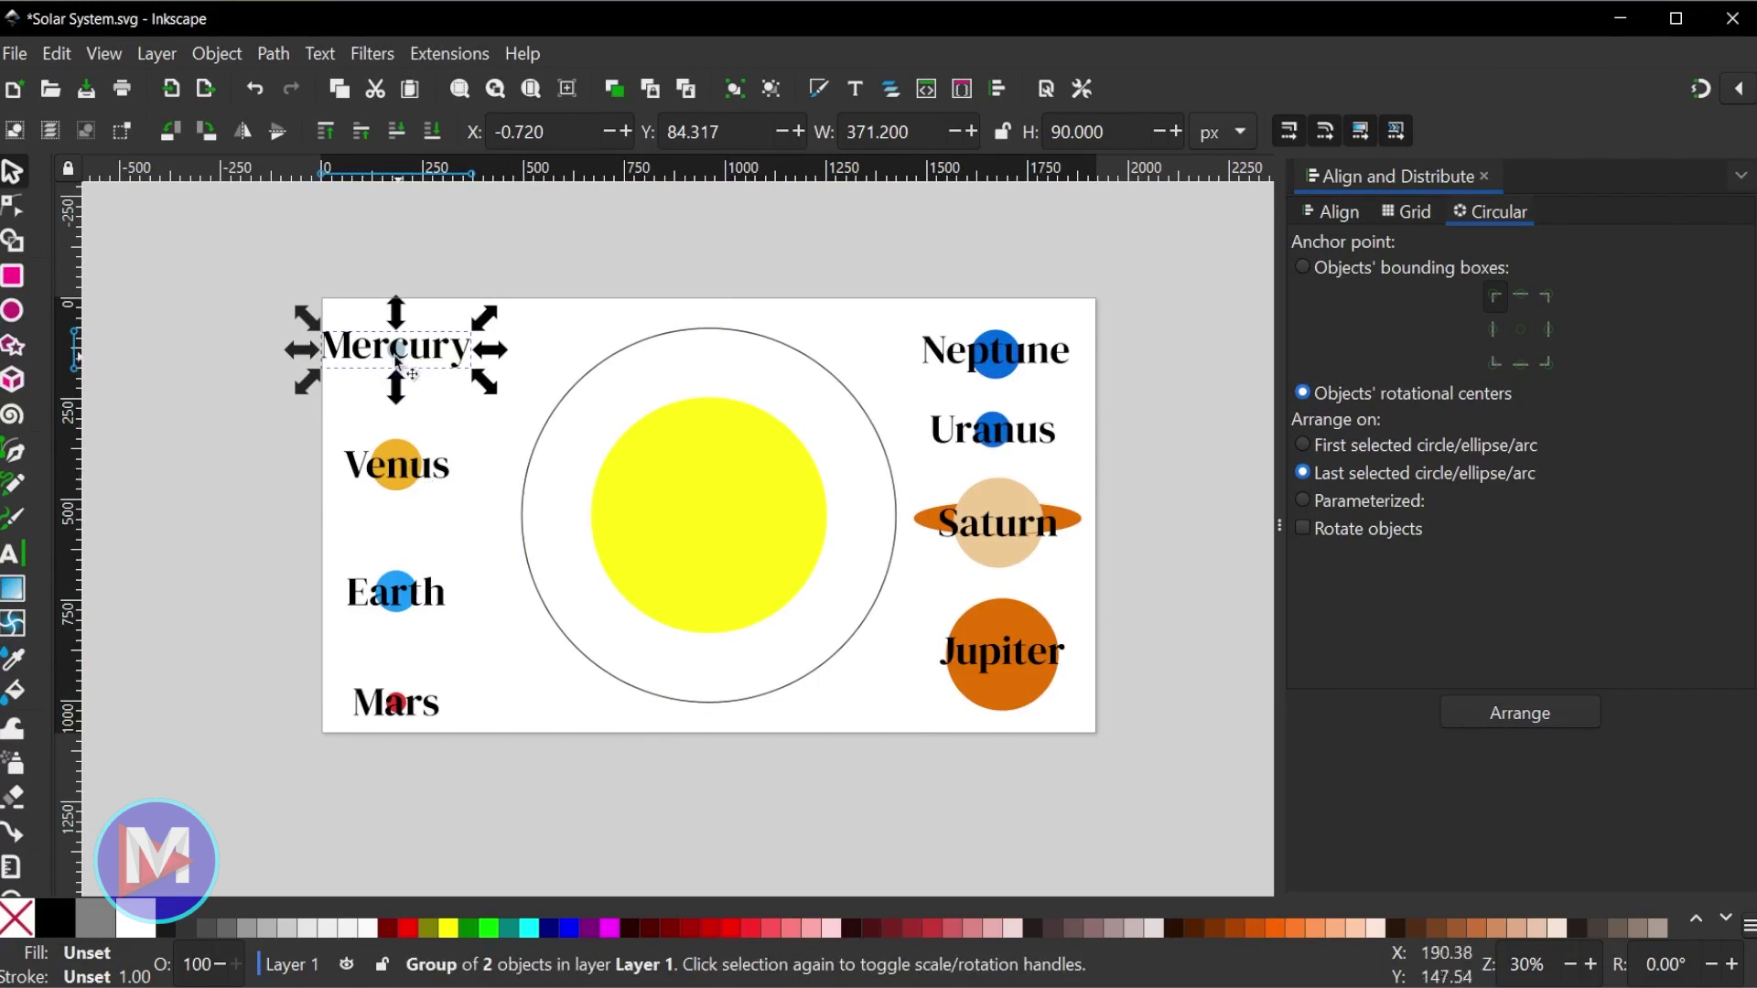
key(shift)
shift+click(409, 471)
shift+click(403, 596)
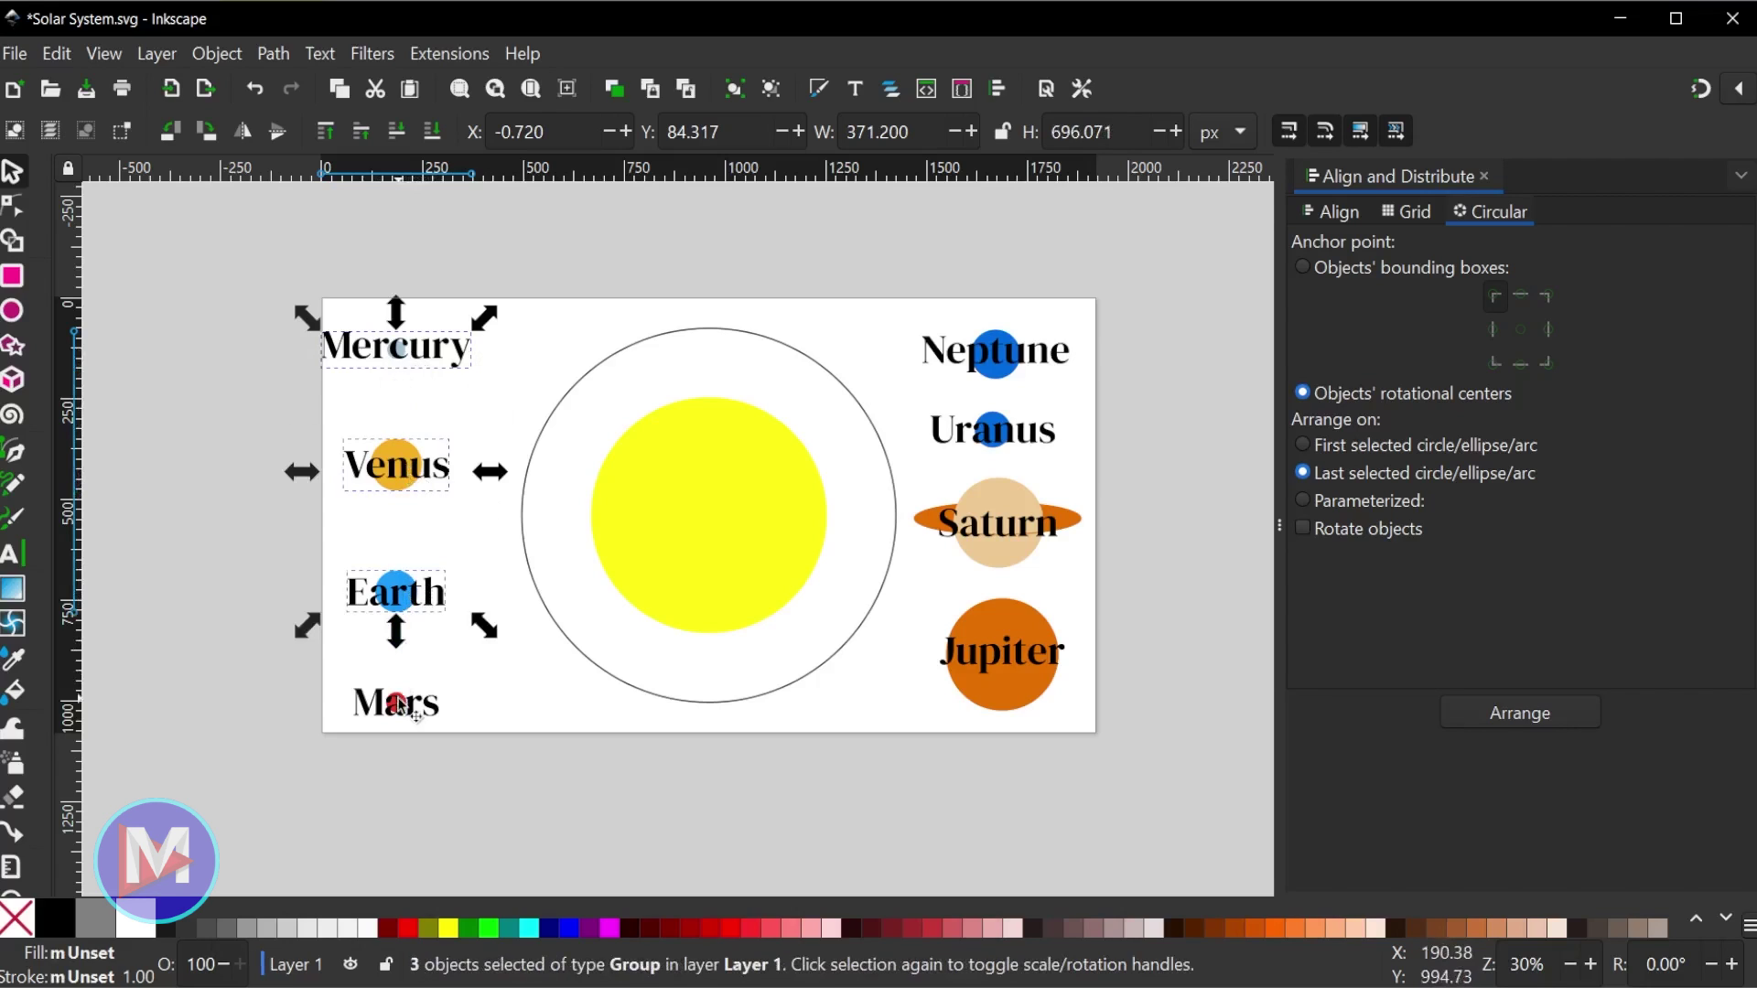
shift+click(398, 707)
shift+click(1006, 658)
shift+click(1017, 535)
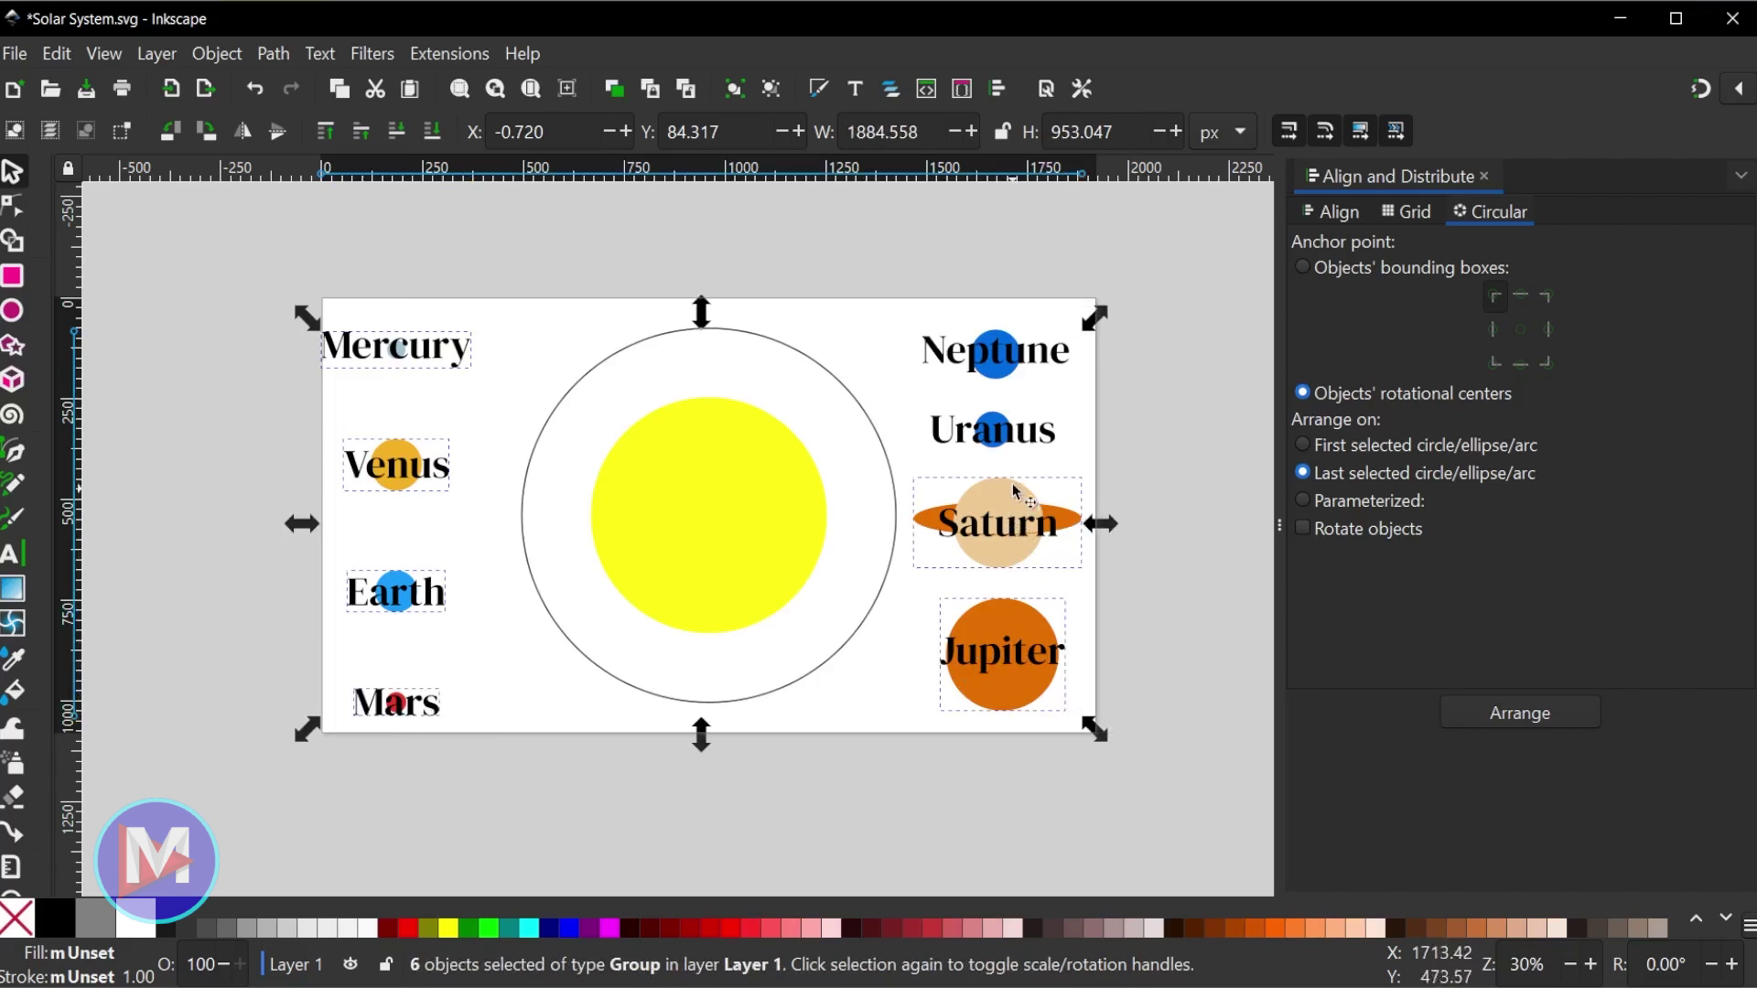
shift+click(1009, 438)
shift+click(1016, 385)
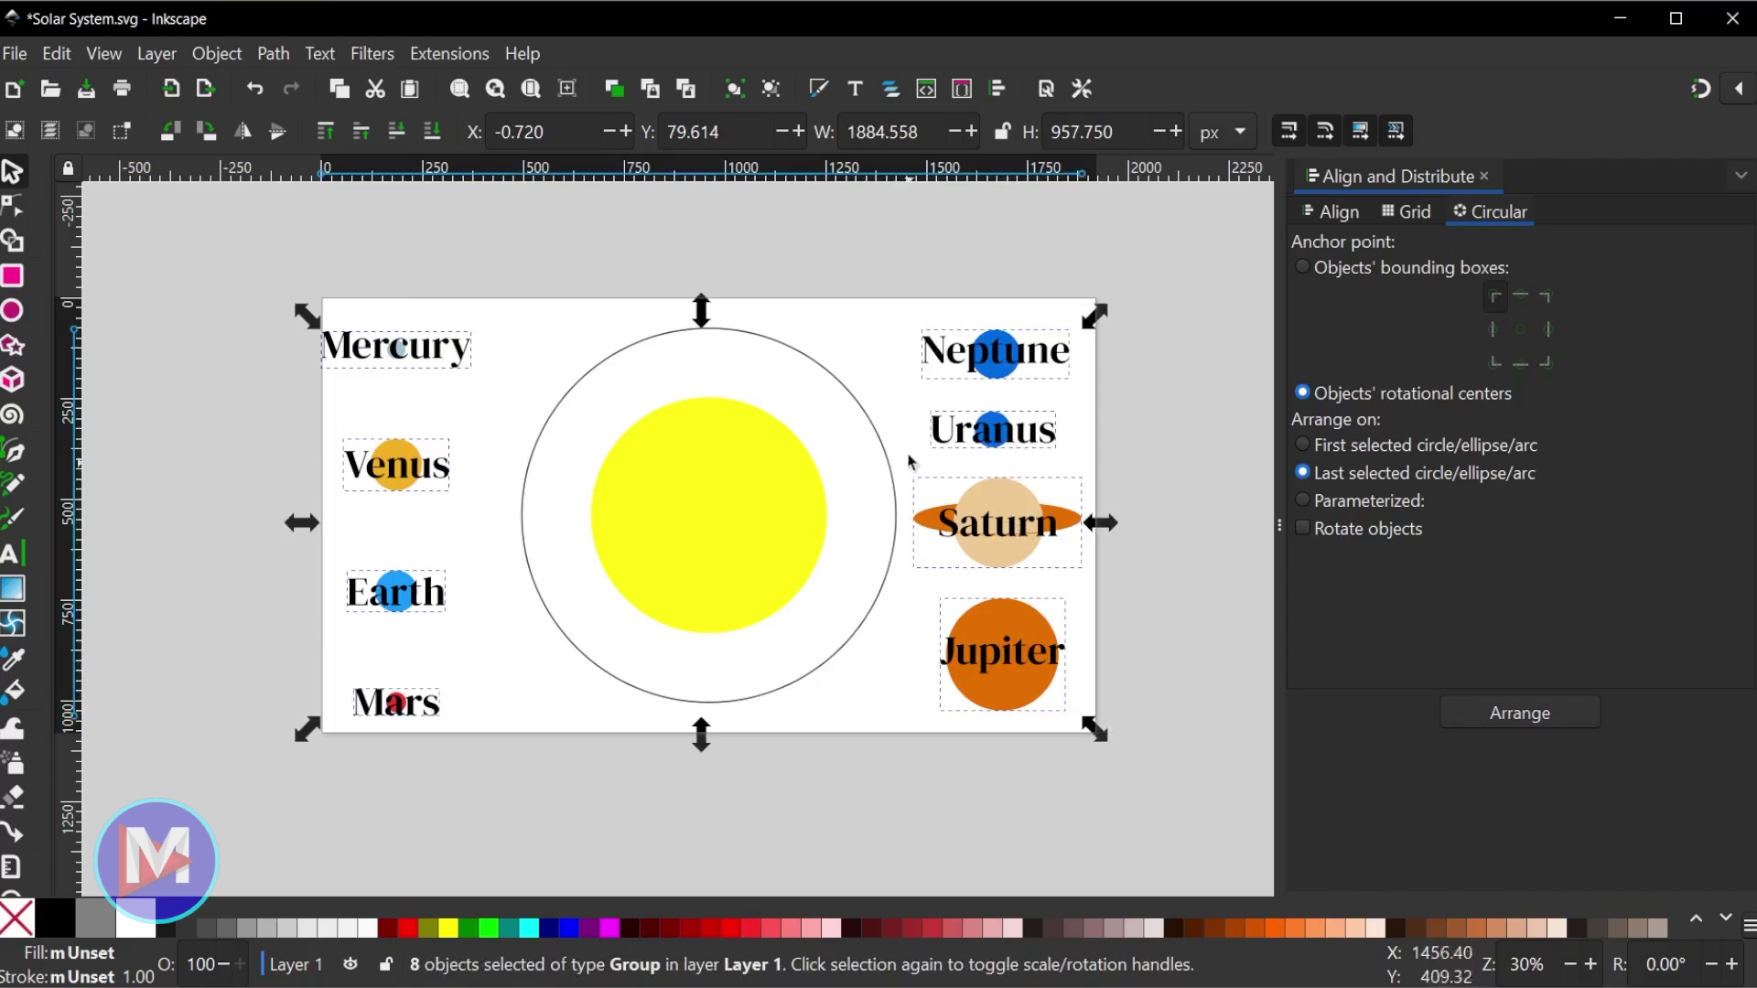
shift+click(849, 394)
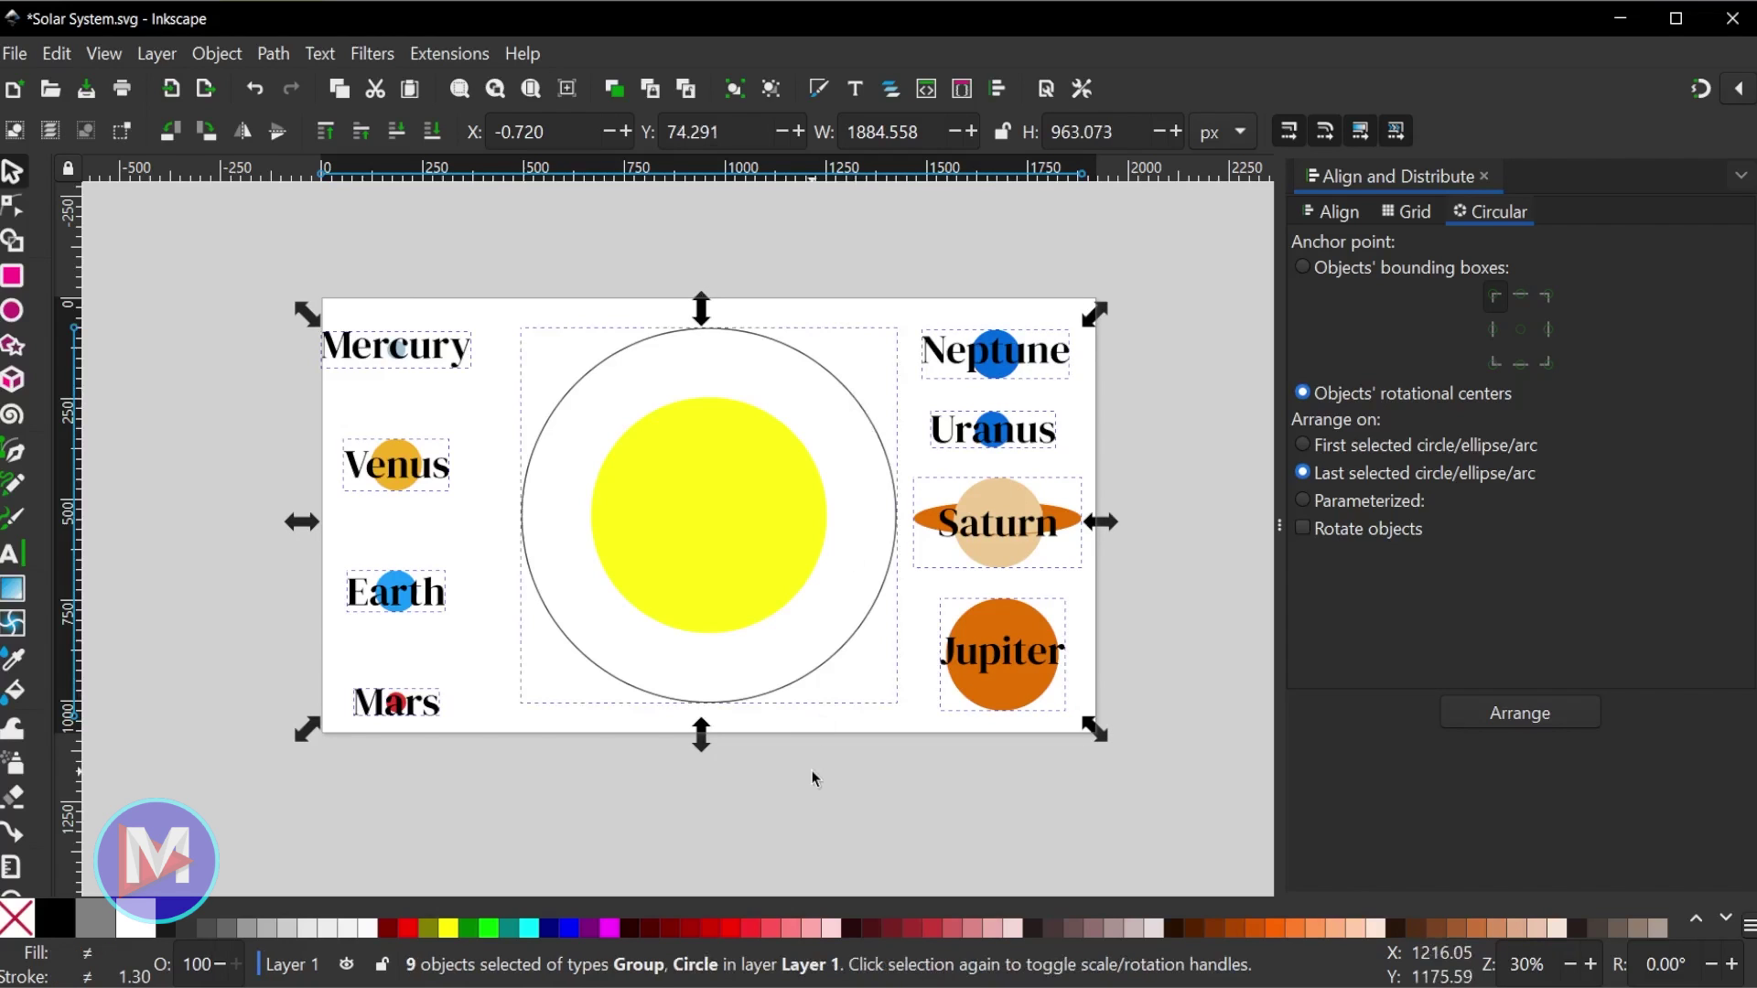
click(1544, 718)
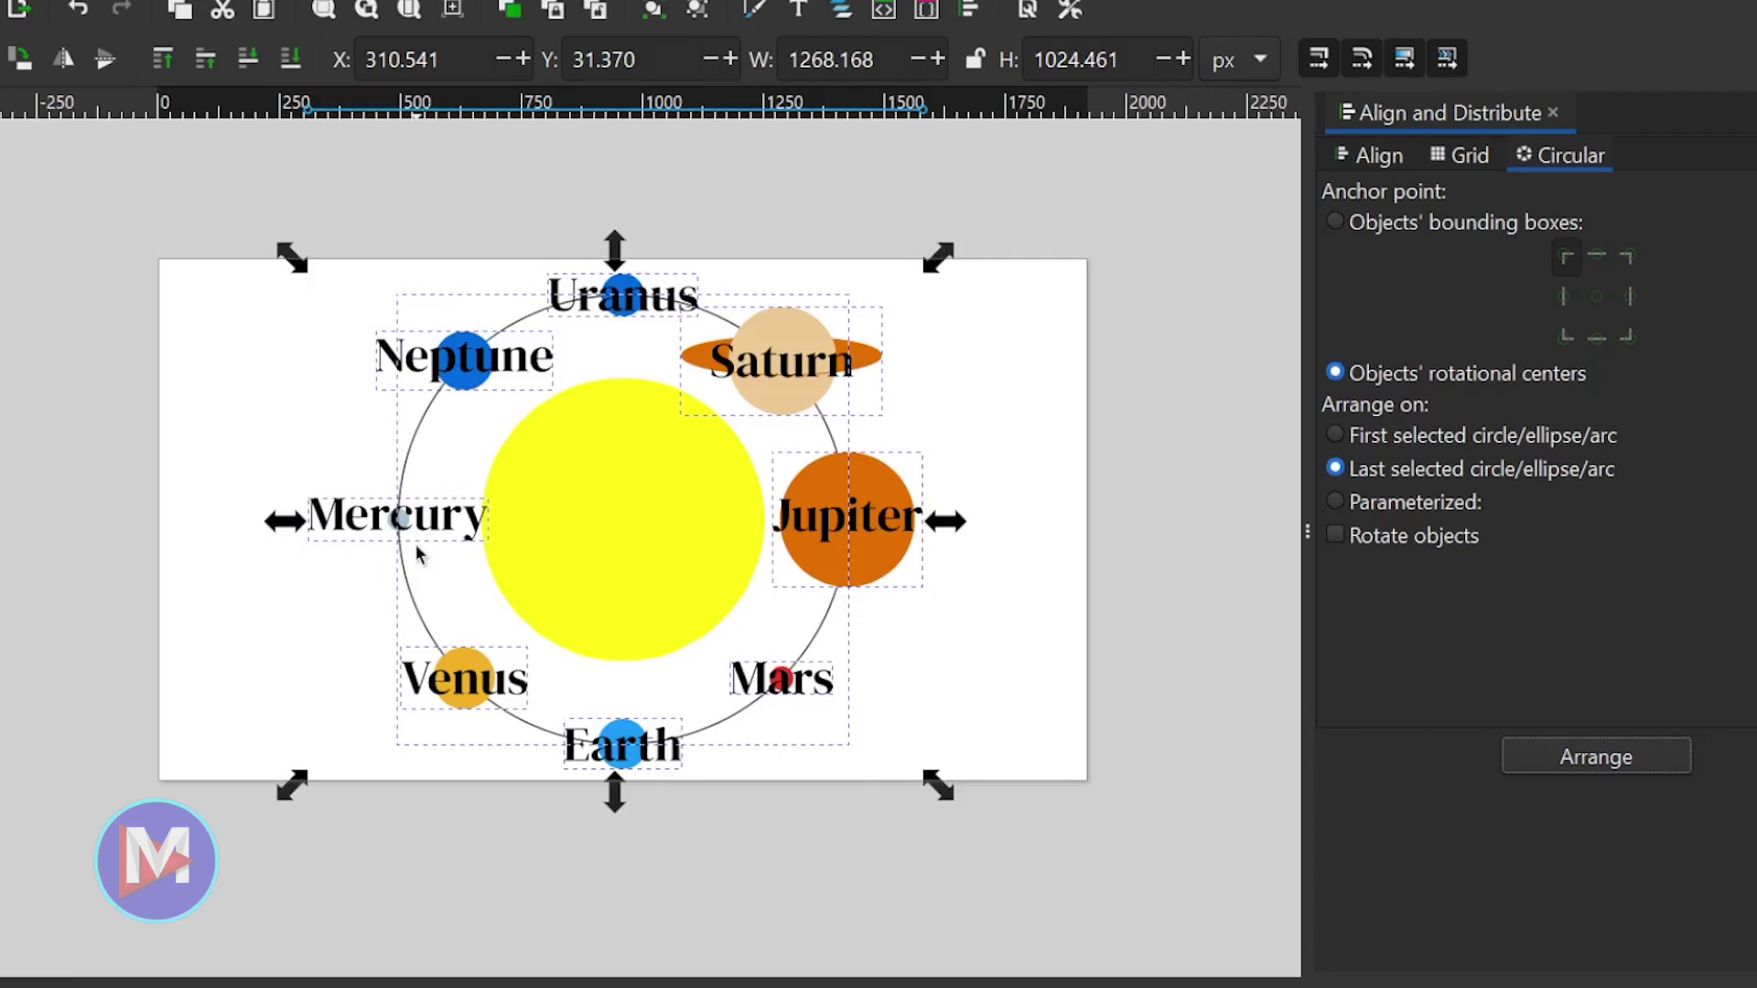
key(ctrl+z)
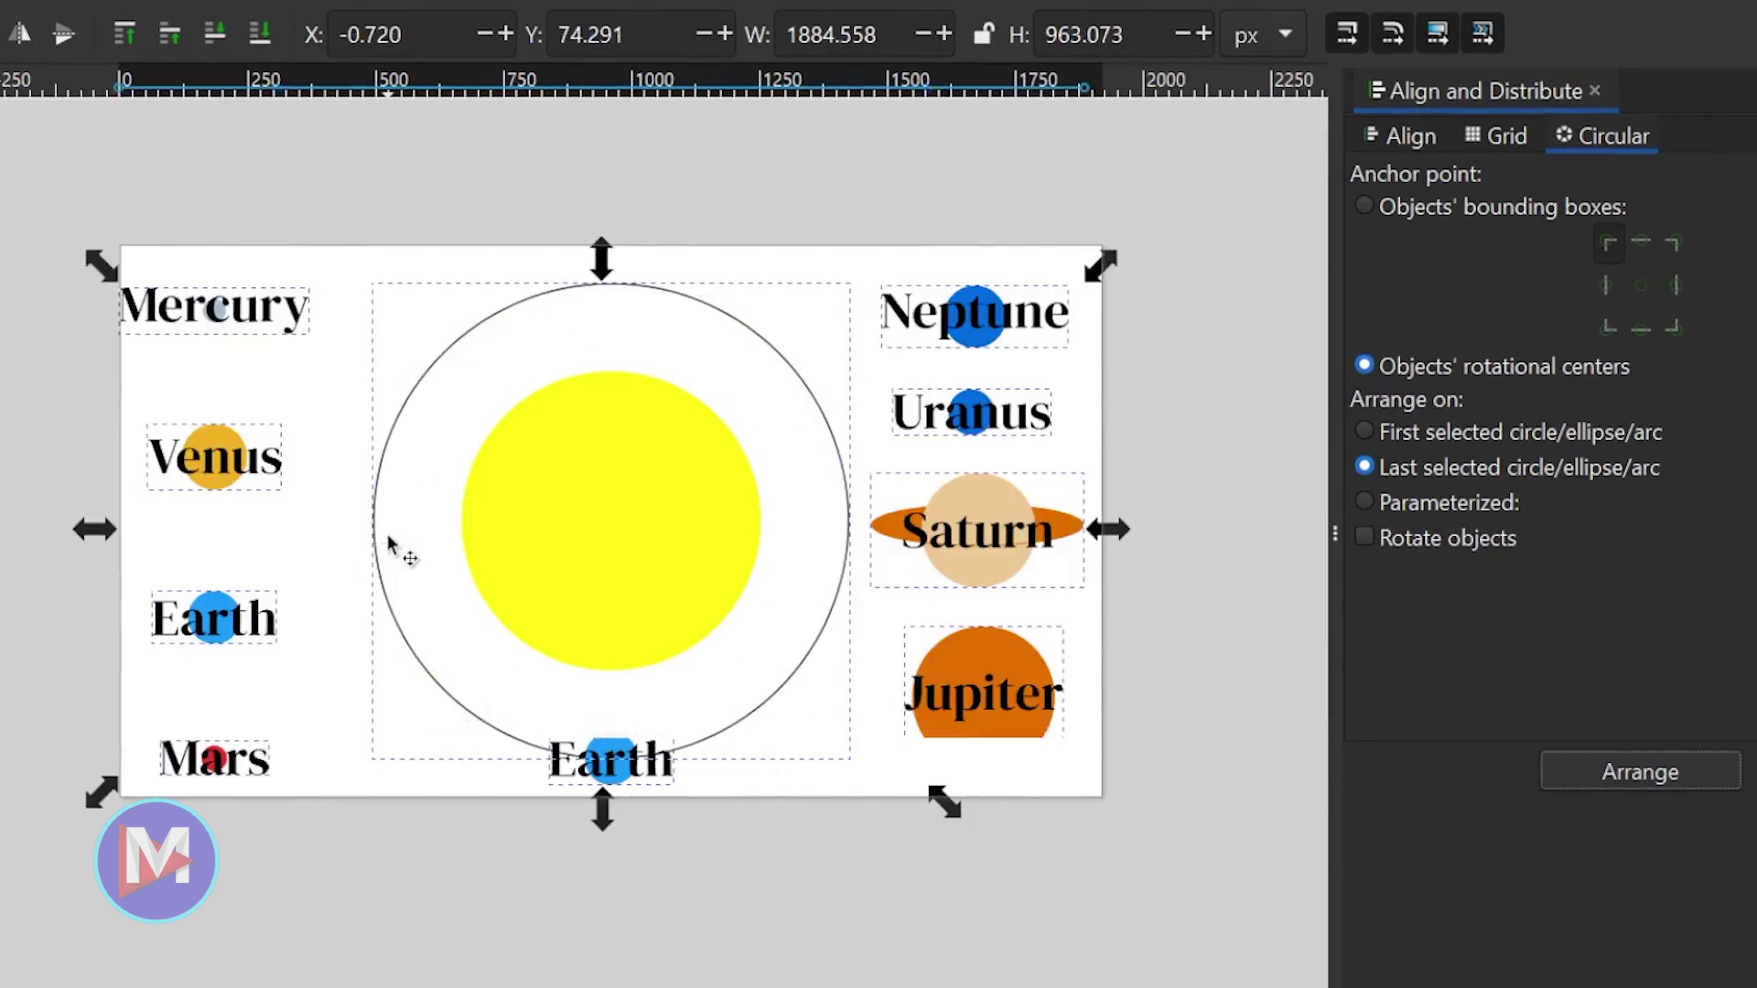
click(486, 870)
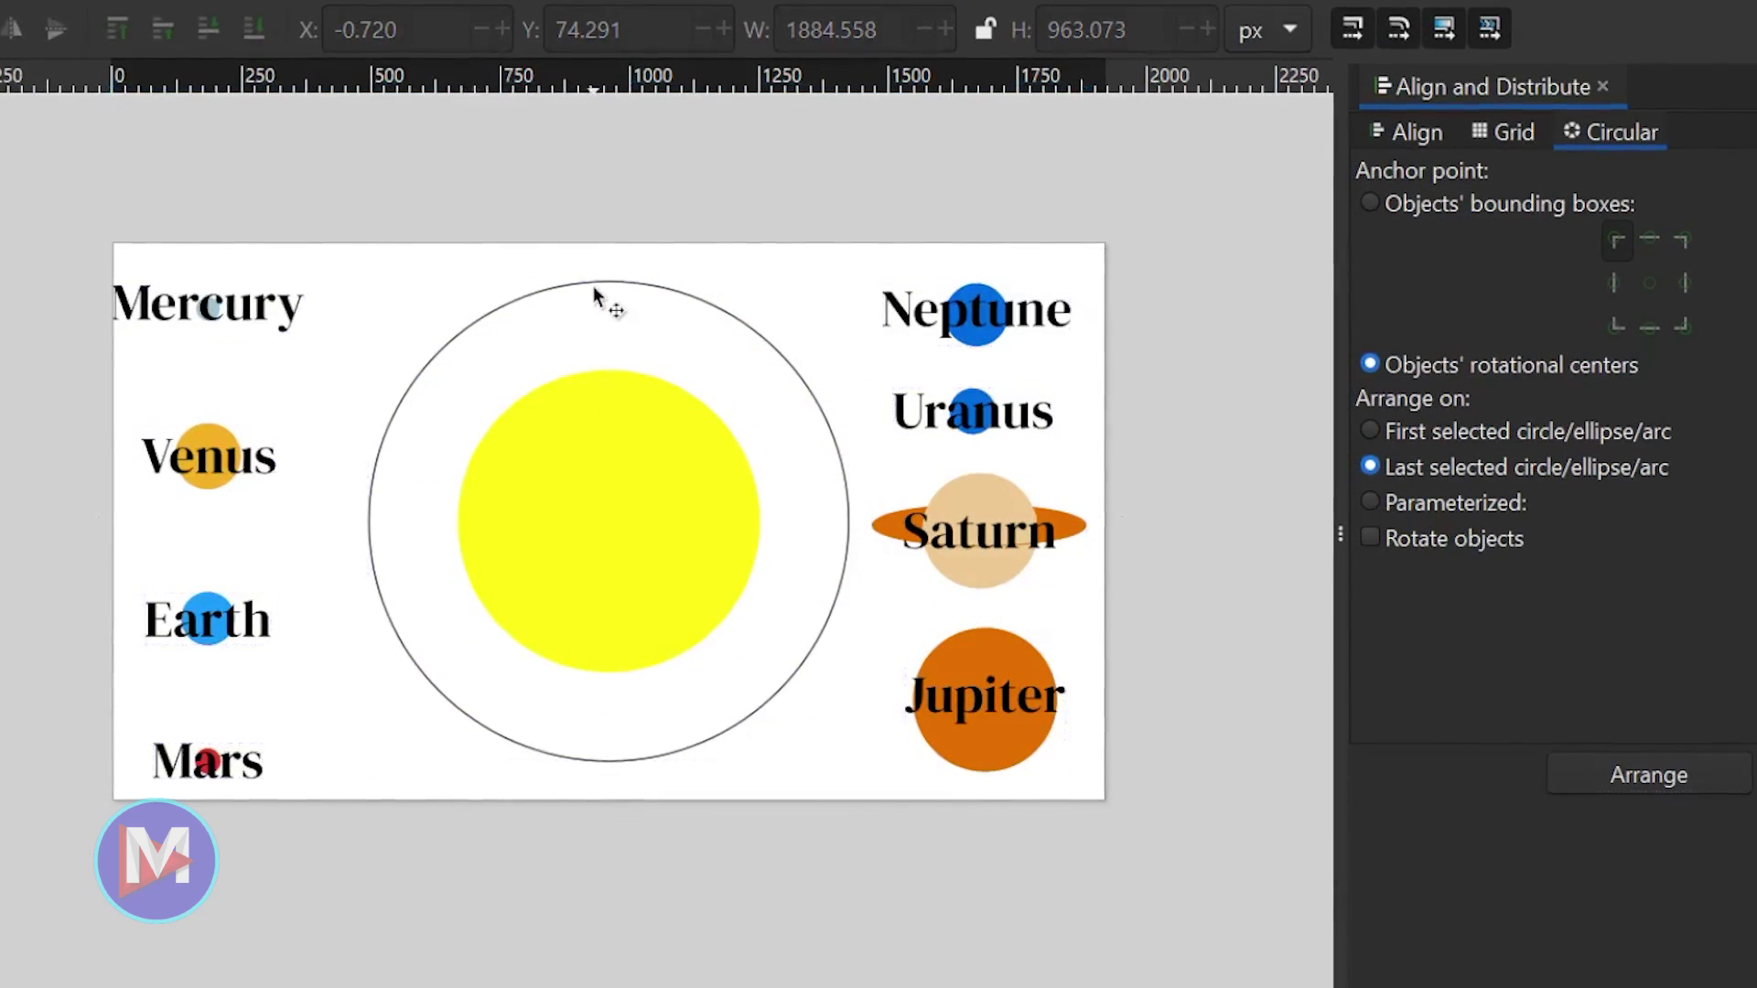
click(595, 288)
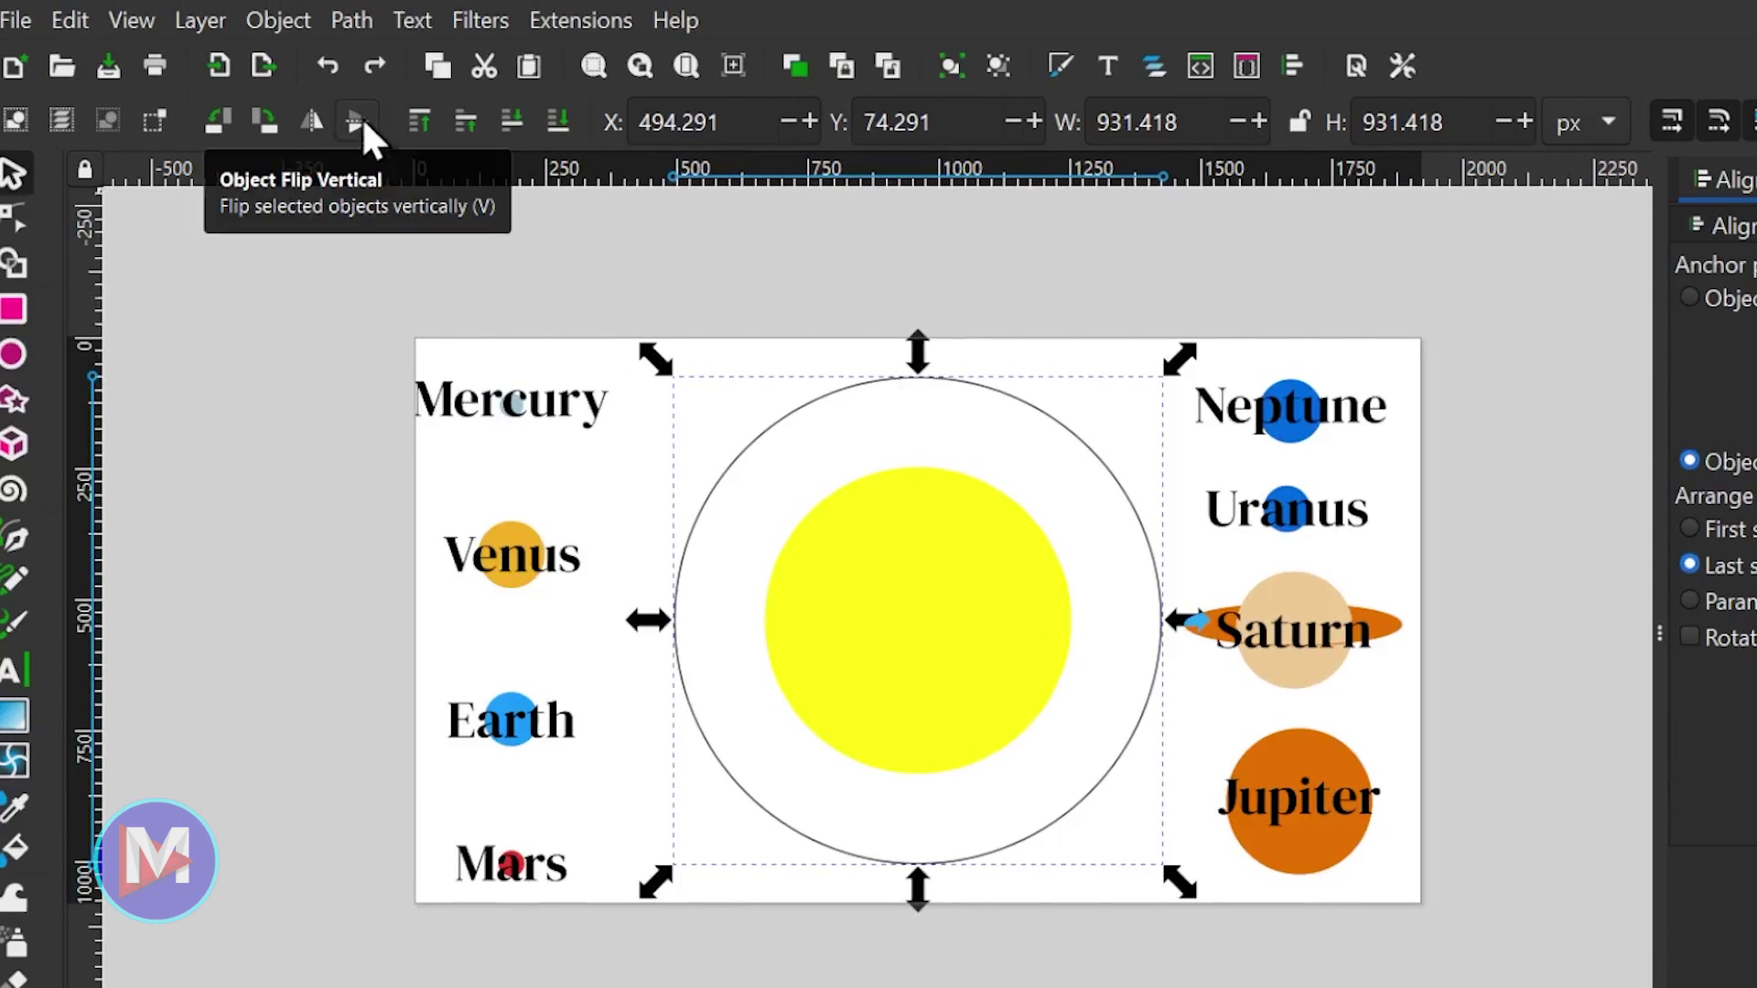
click(558, 411)
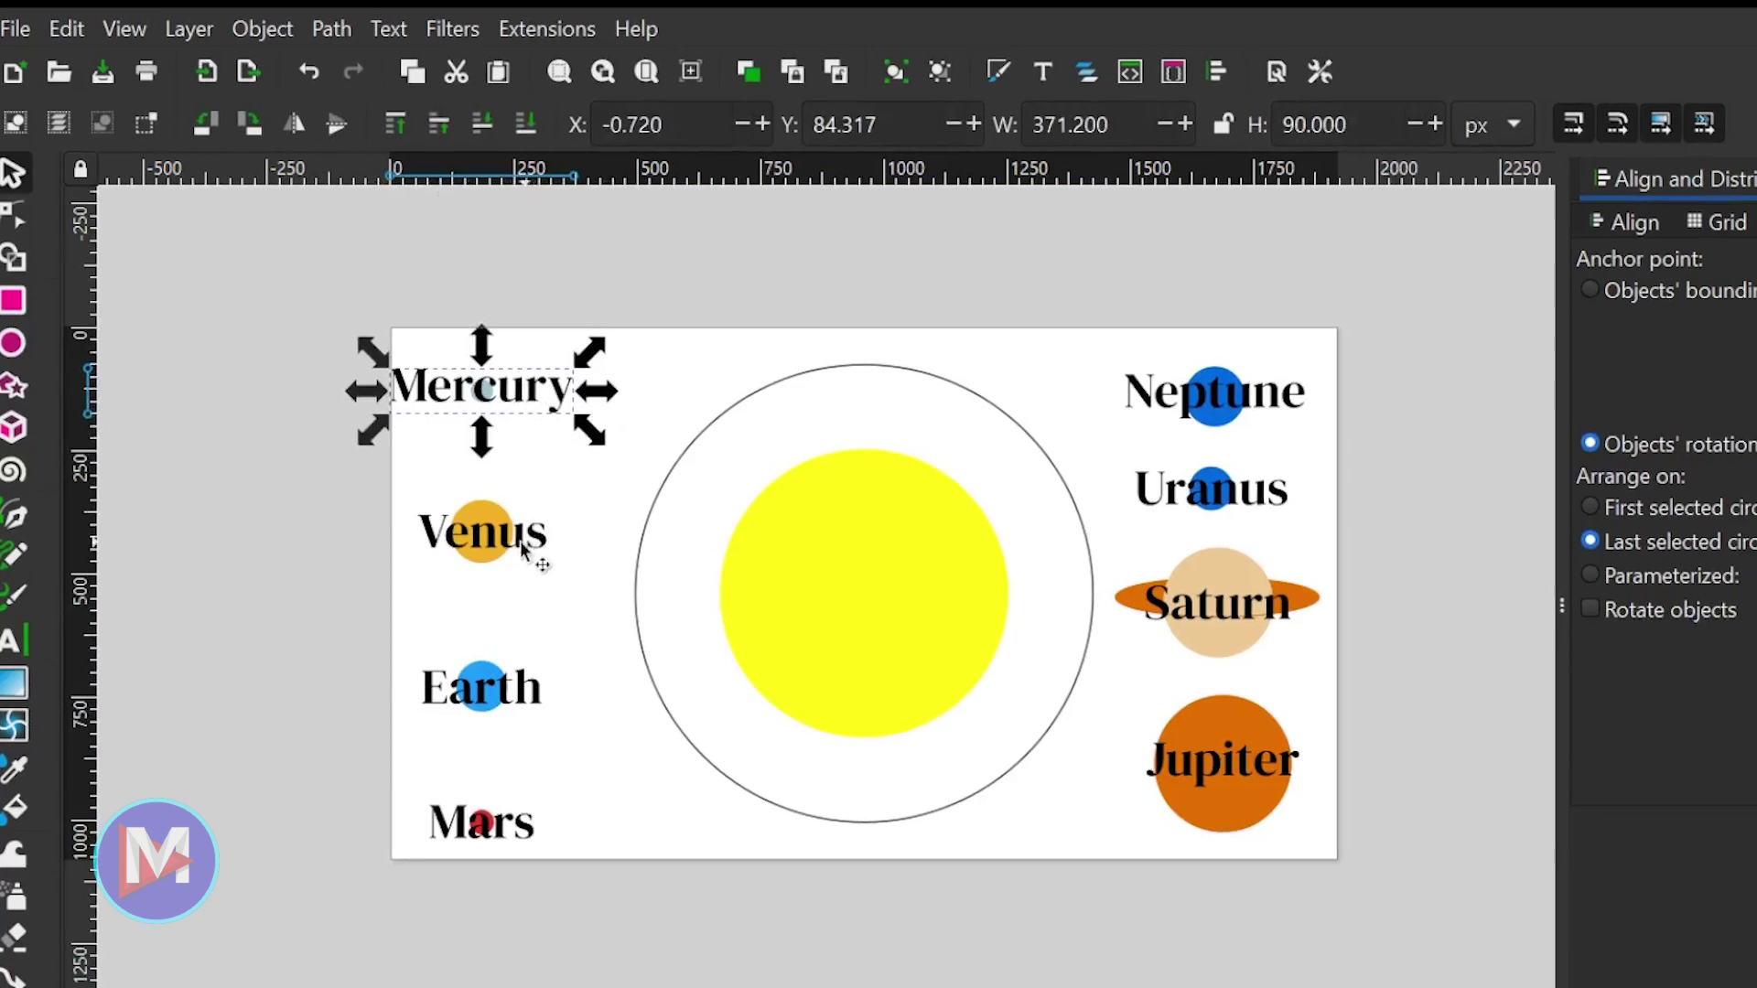
shift+click(521, 547)
shift+click(480, 688)
shift+click(480, 822)
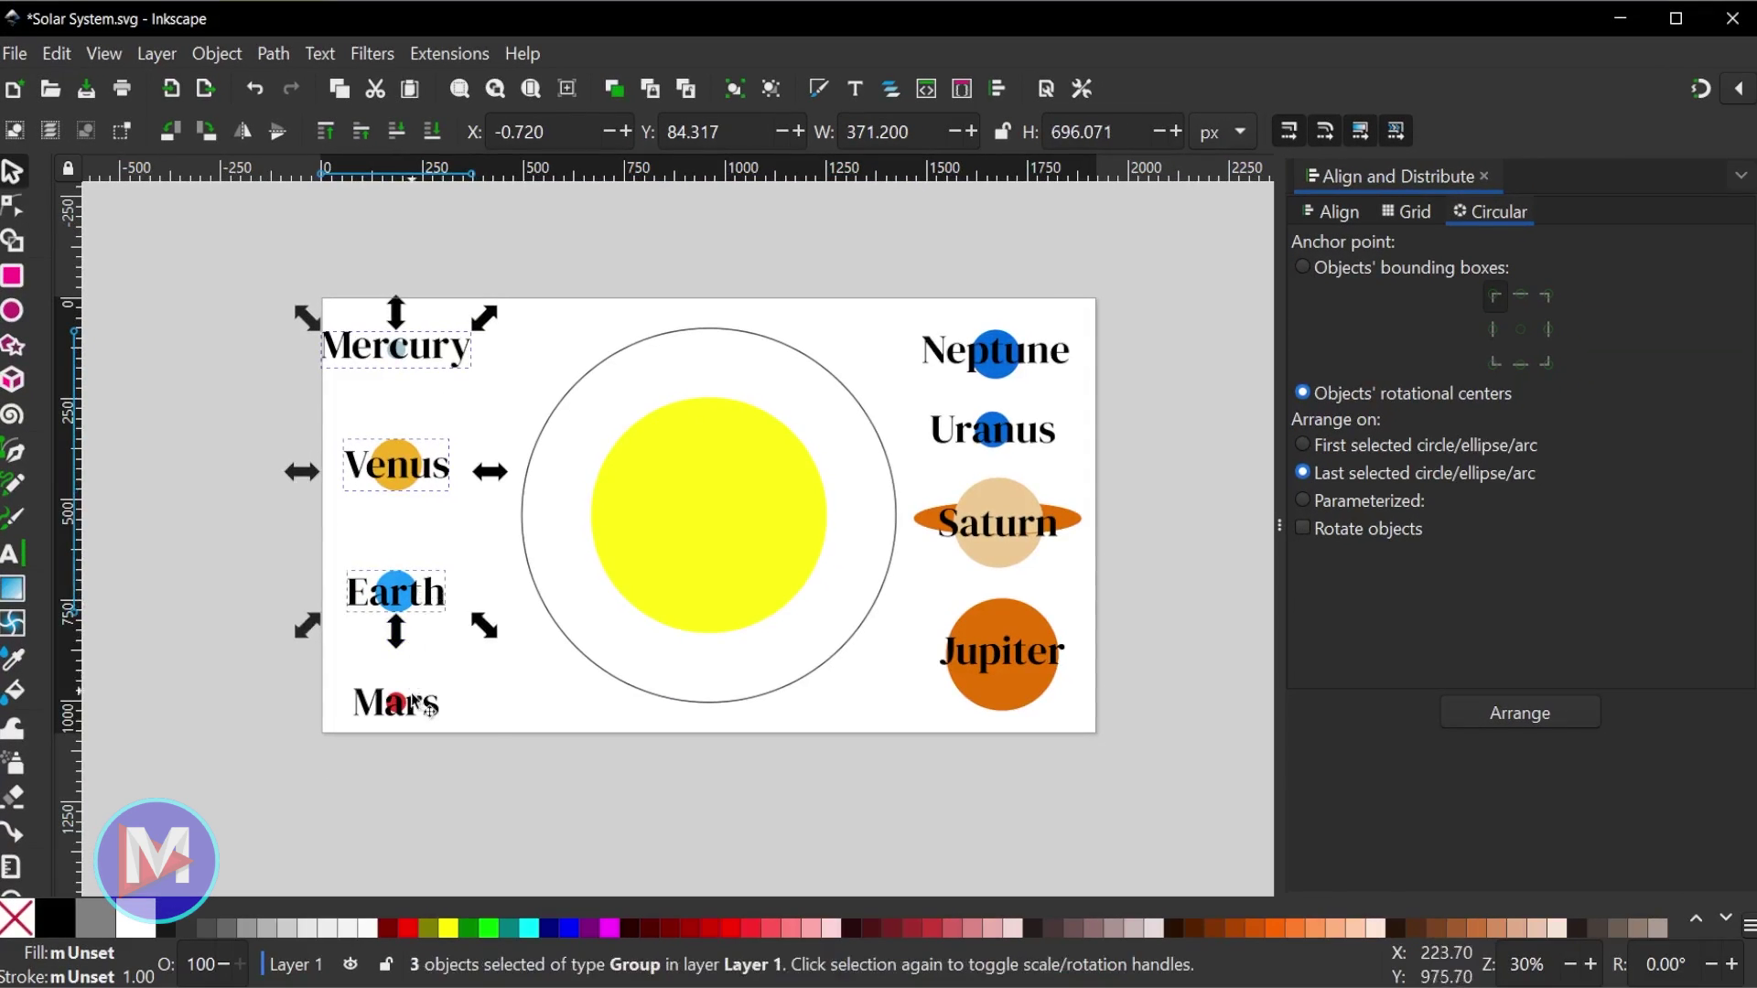
shift+click(988, 657)
shift+click(1010, 574)
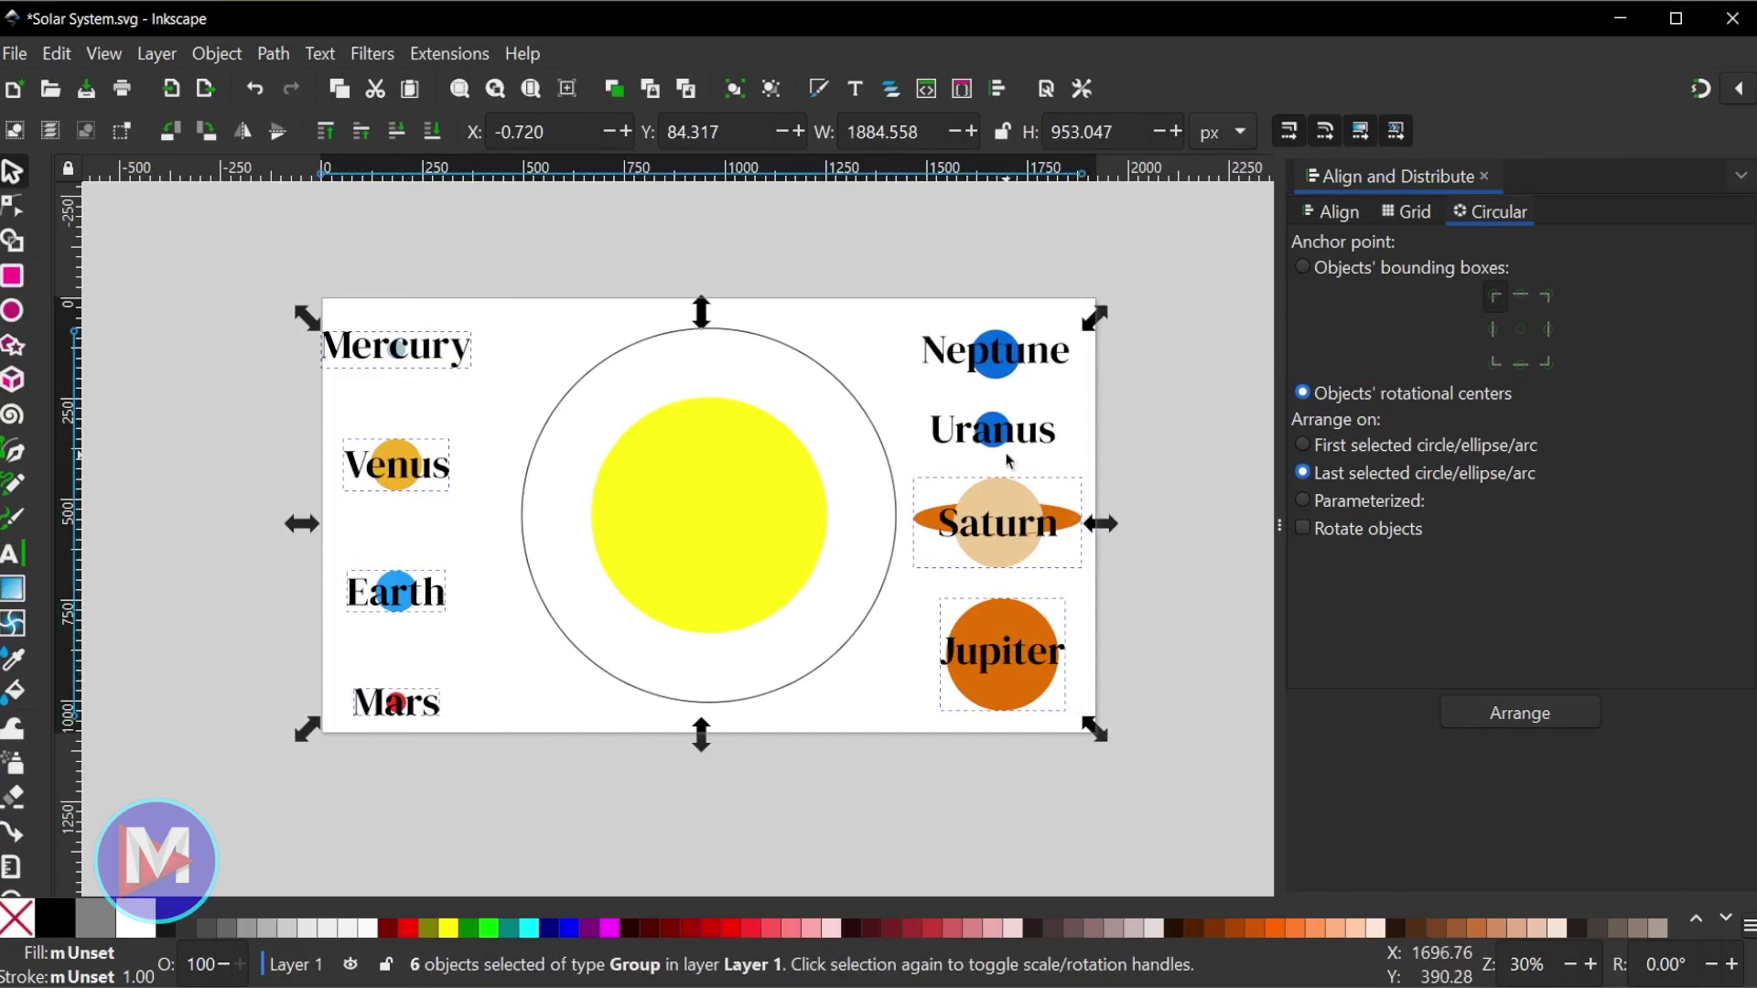
shift+click(1004, 425)
shift+click(1014, 350)
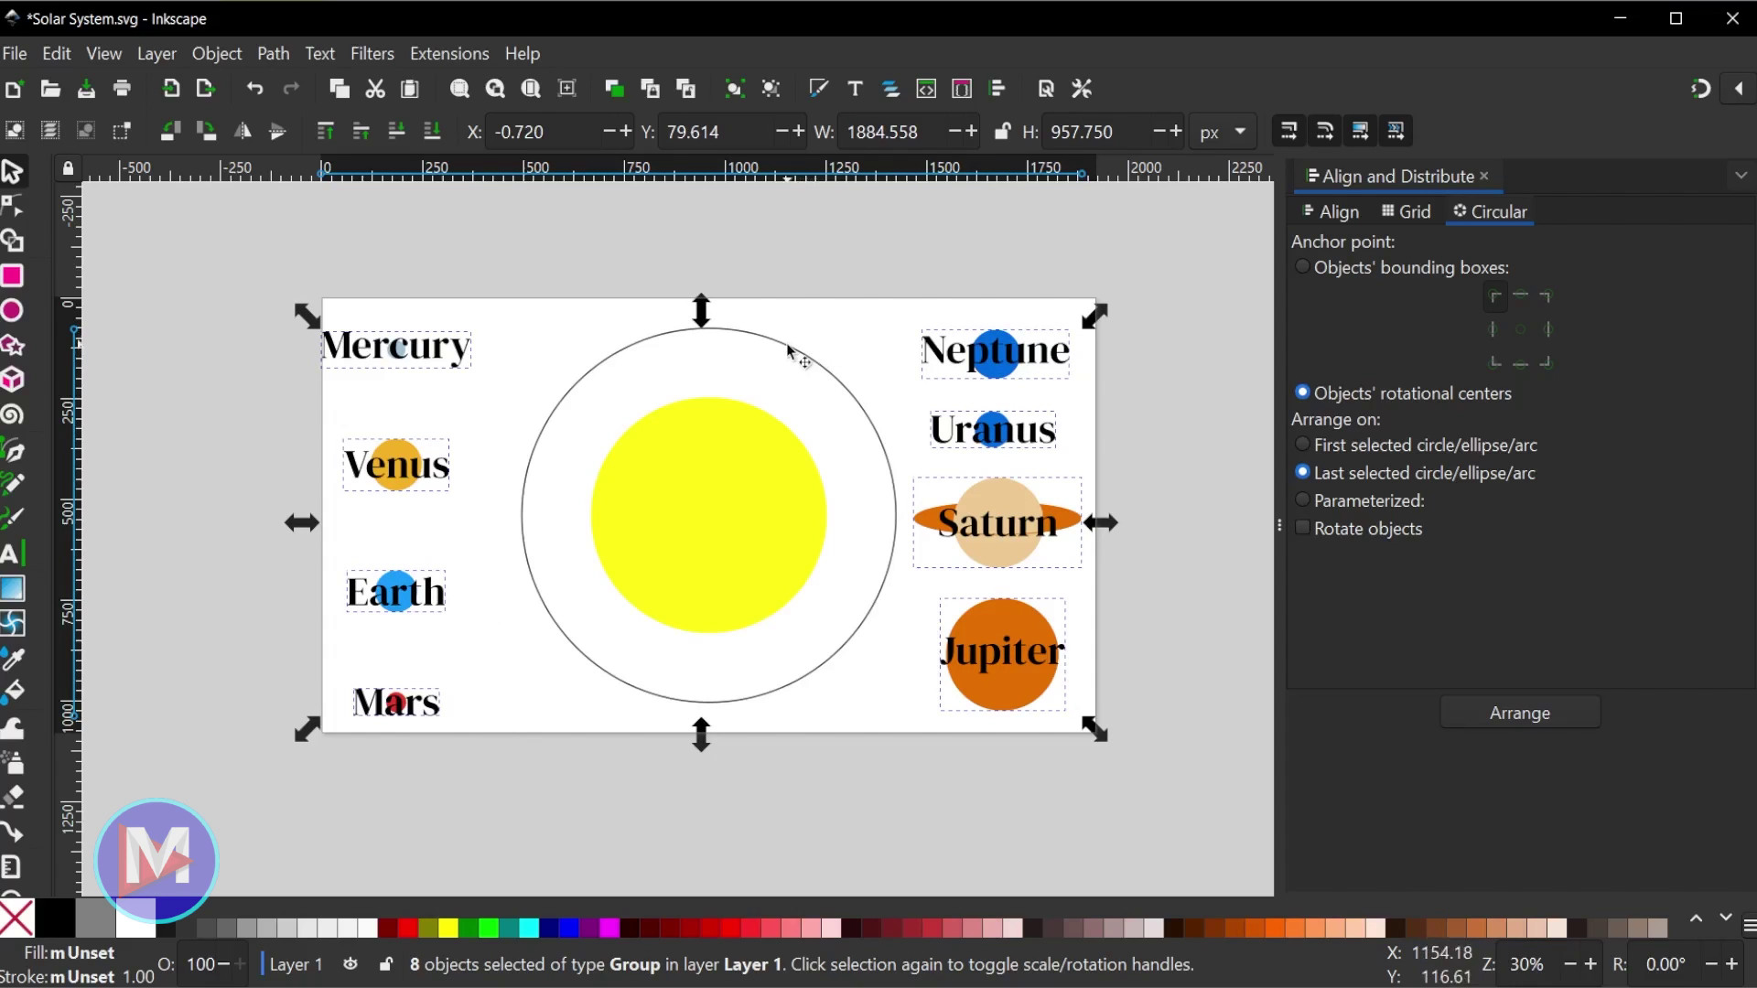
shift+click(851, 586)
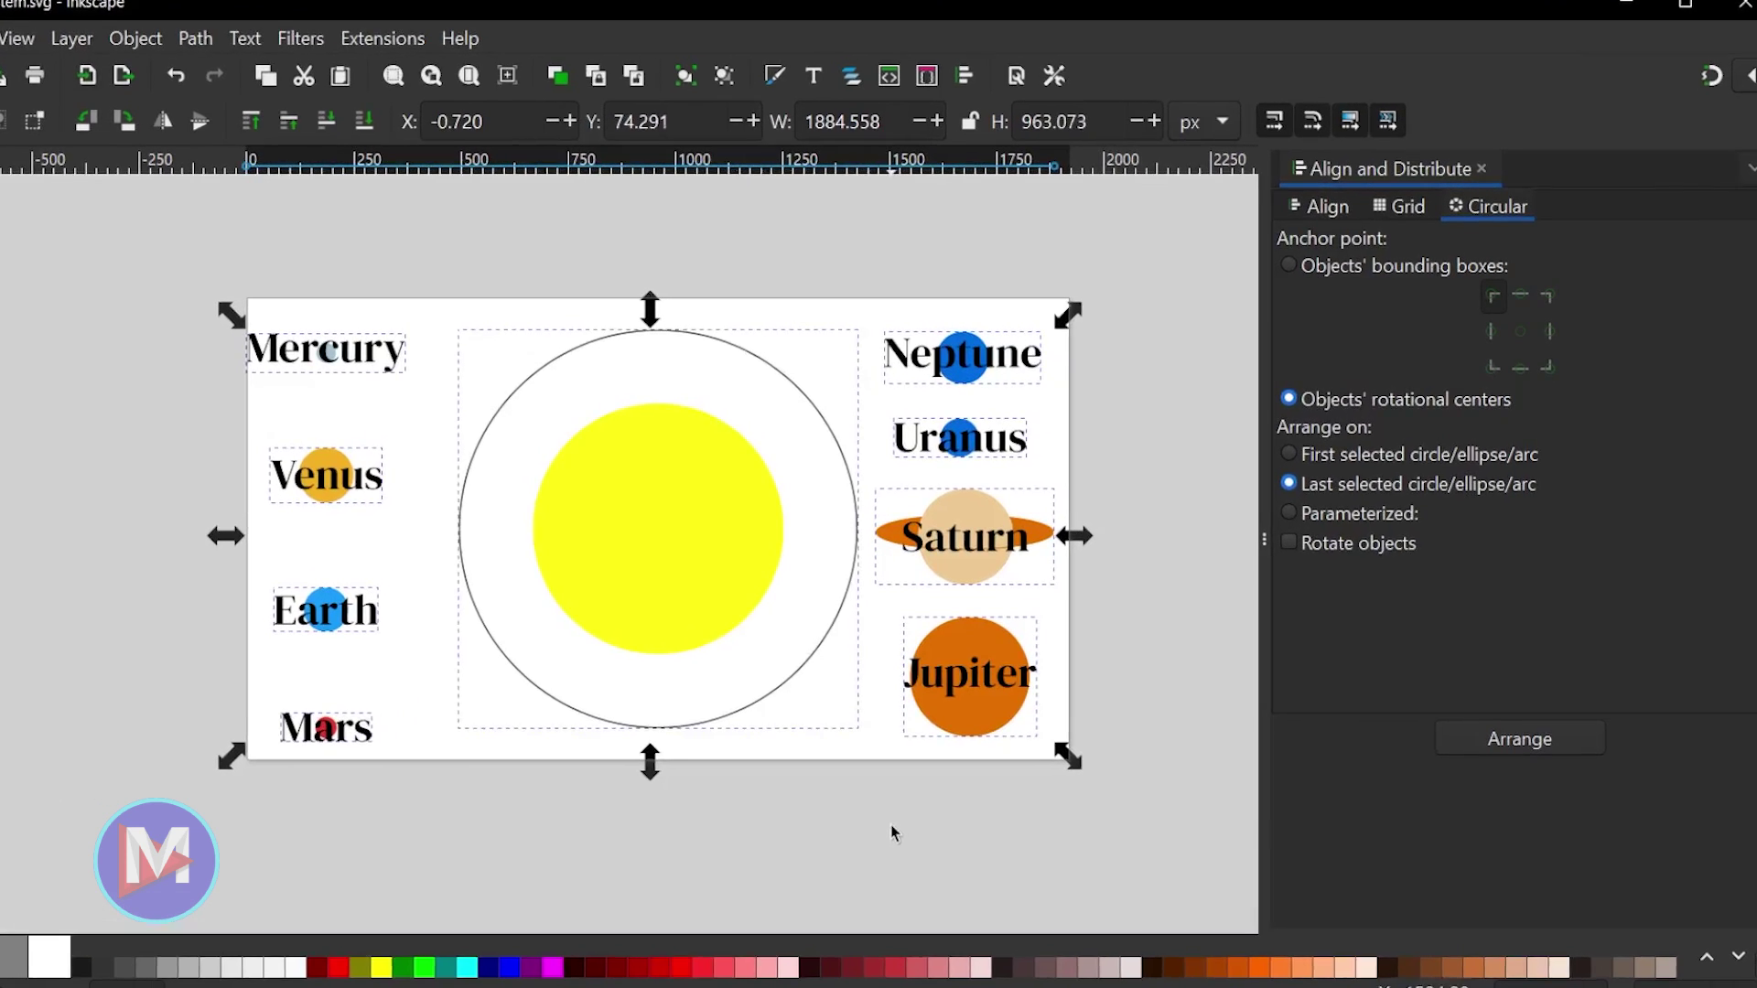
click(1516, 742)
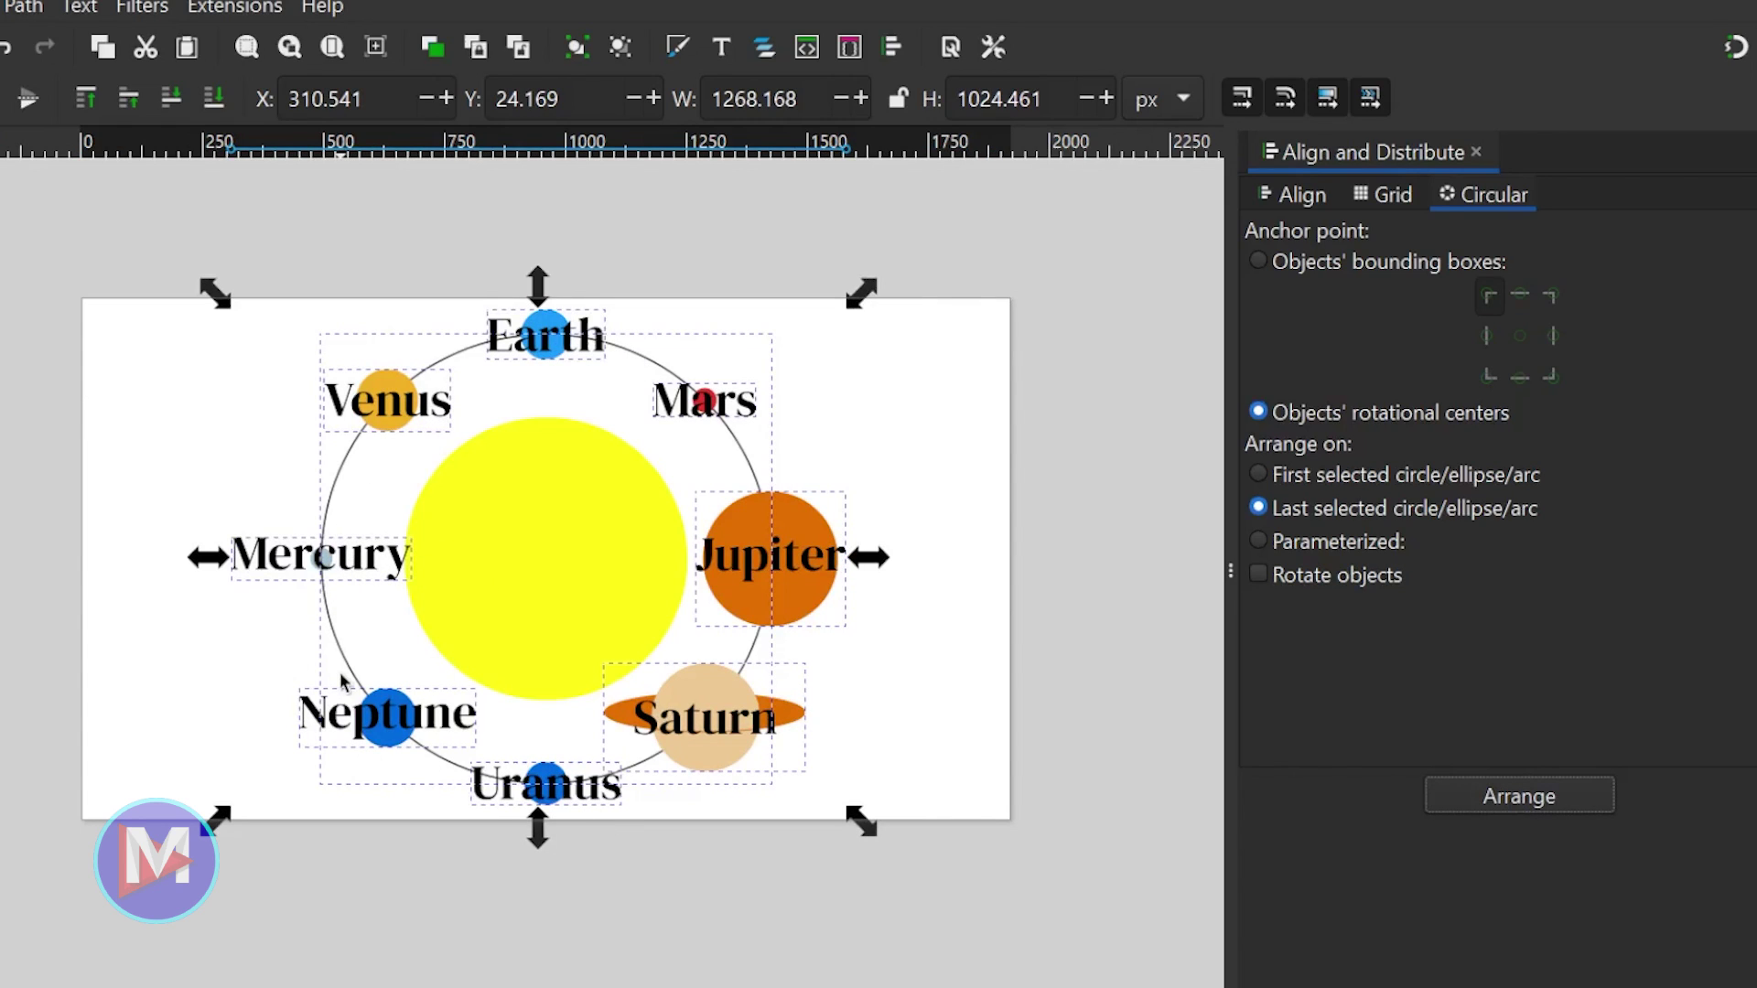
key(ctrl+z)
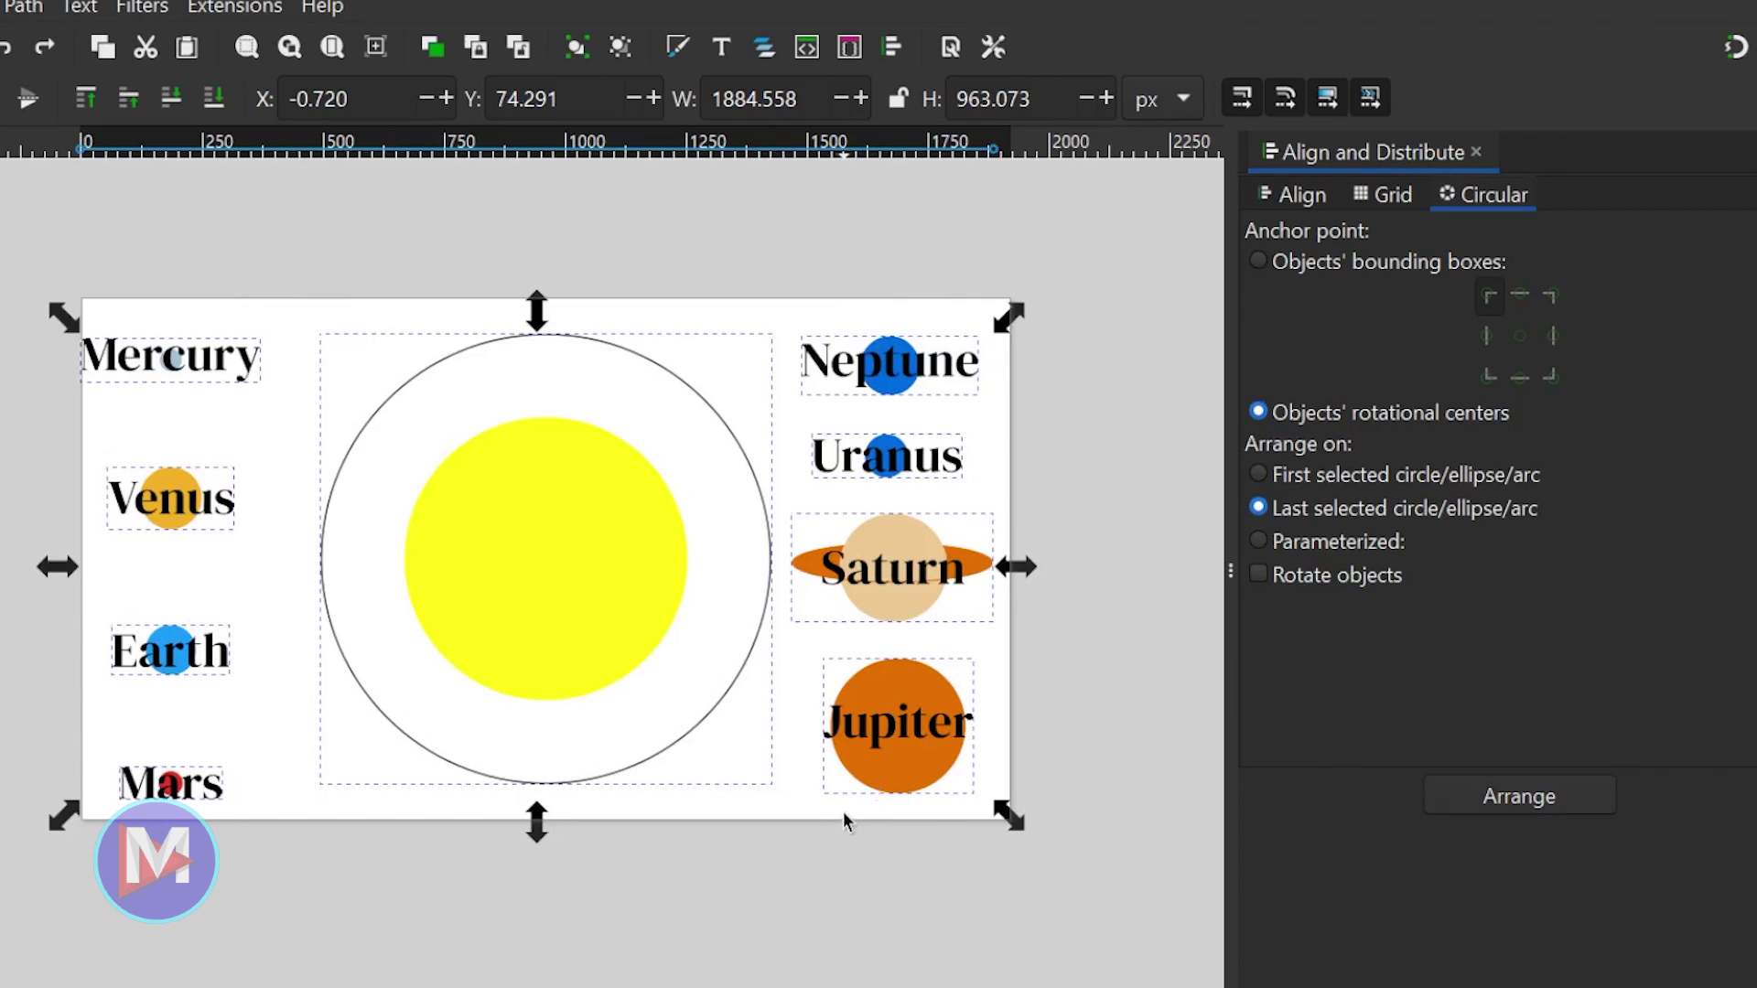
Step: Select Earth, Mars, Saturn, Uranus, Venus, Mercury, Neptune, then the circle, and arrange them circularly
click(730, 908)
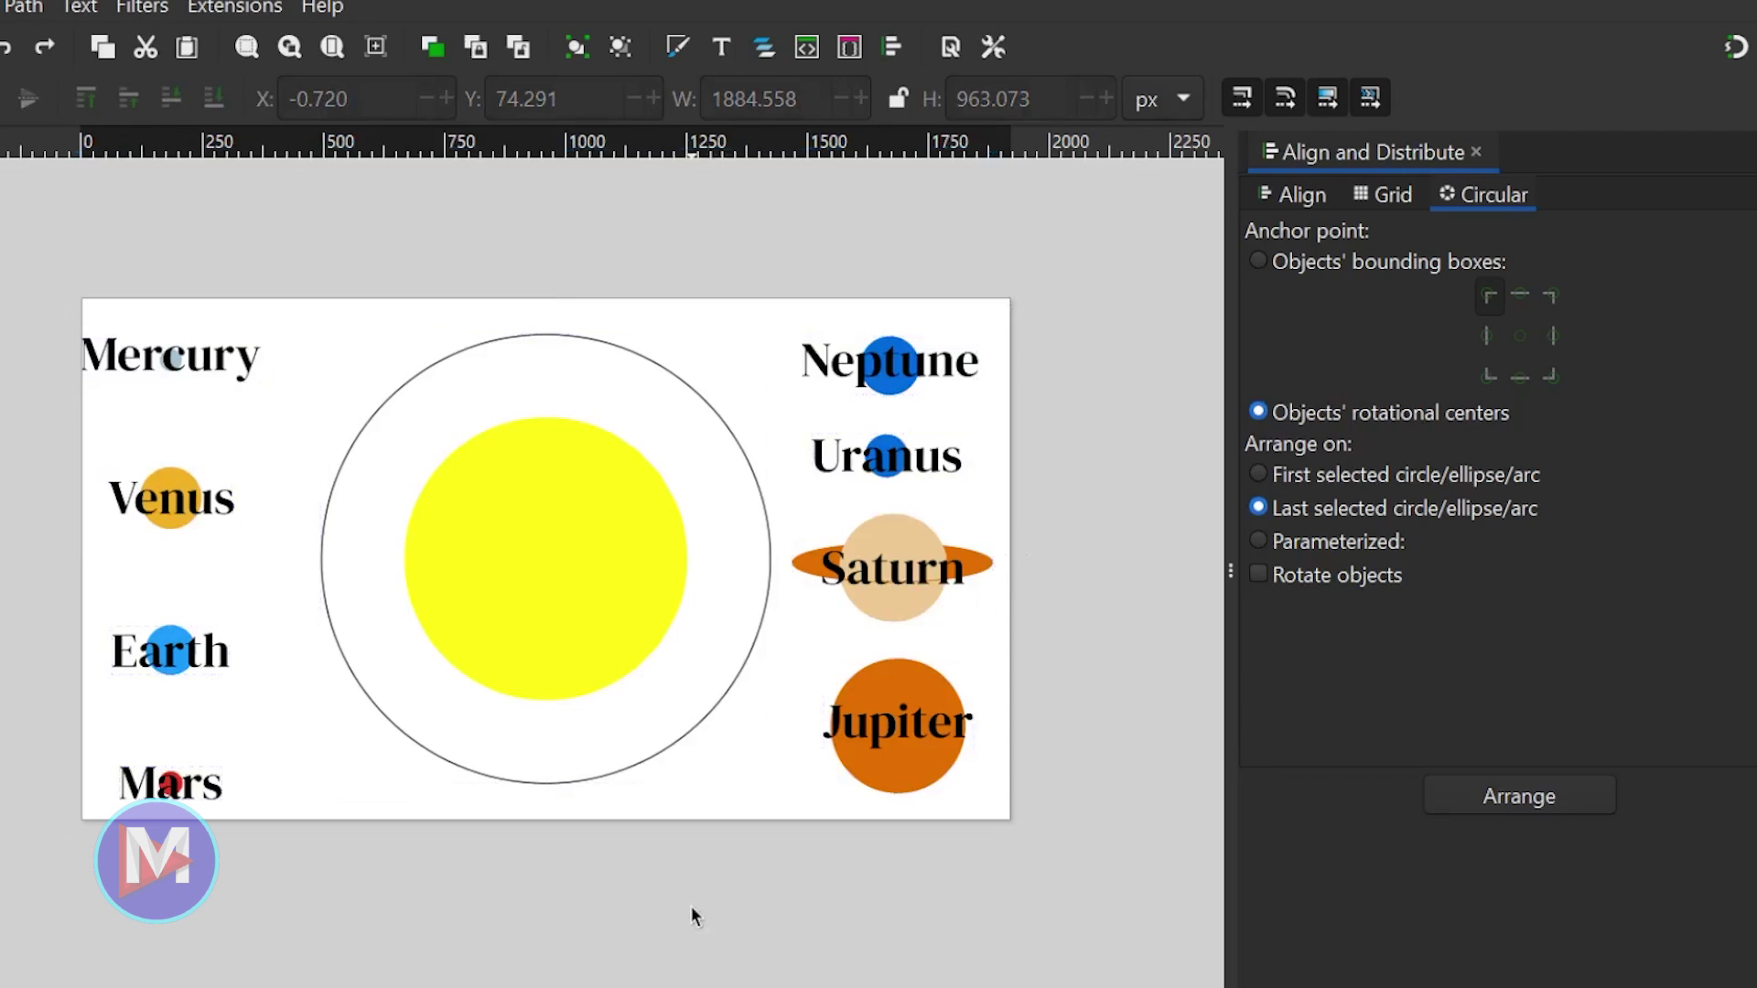
click(169, 663)
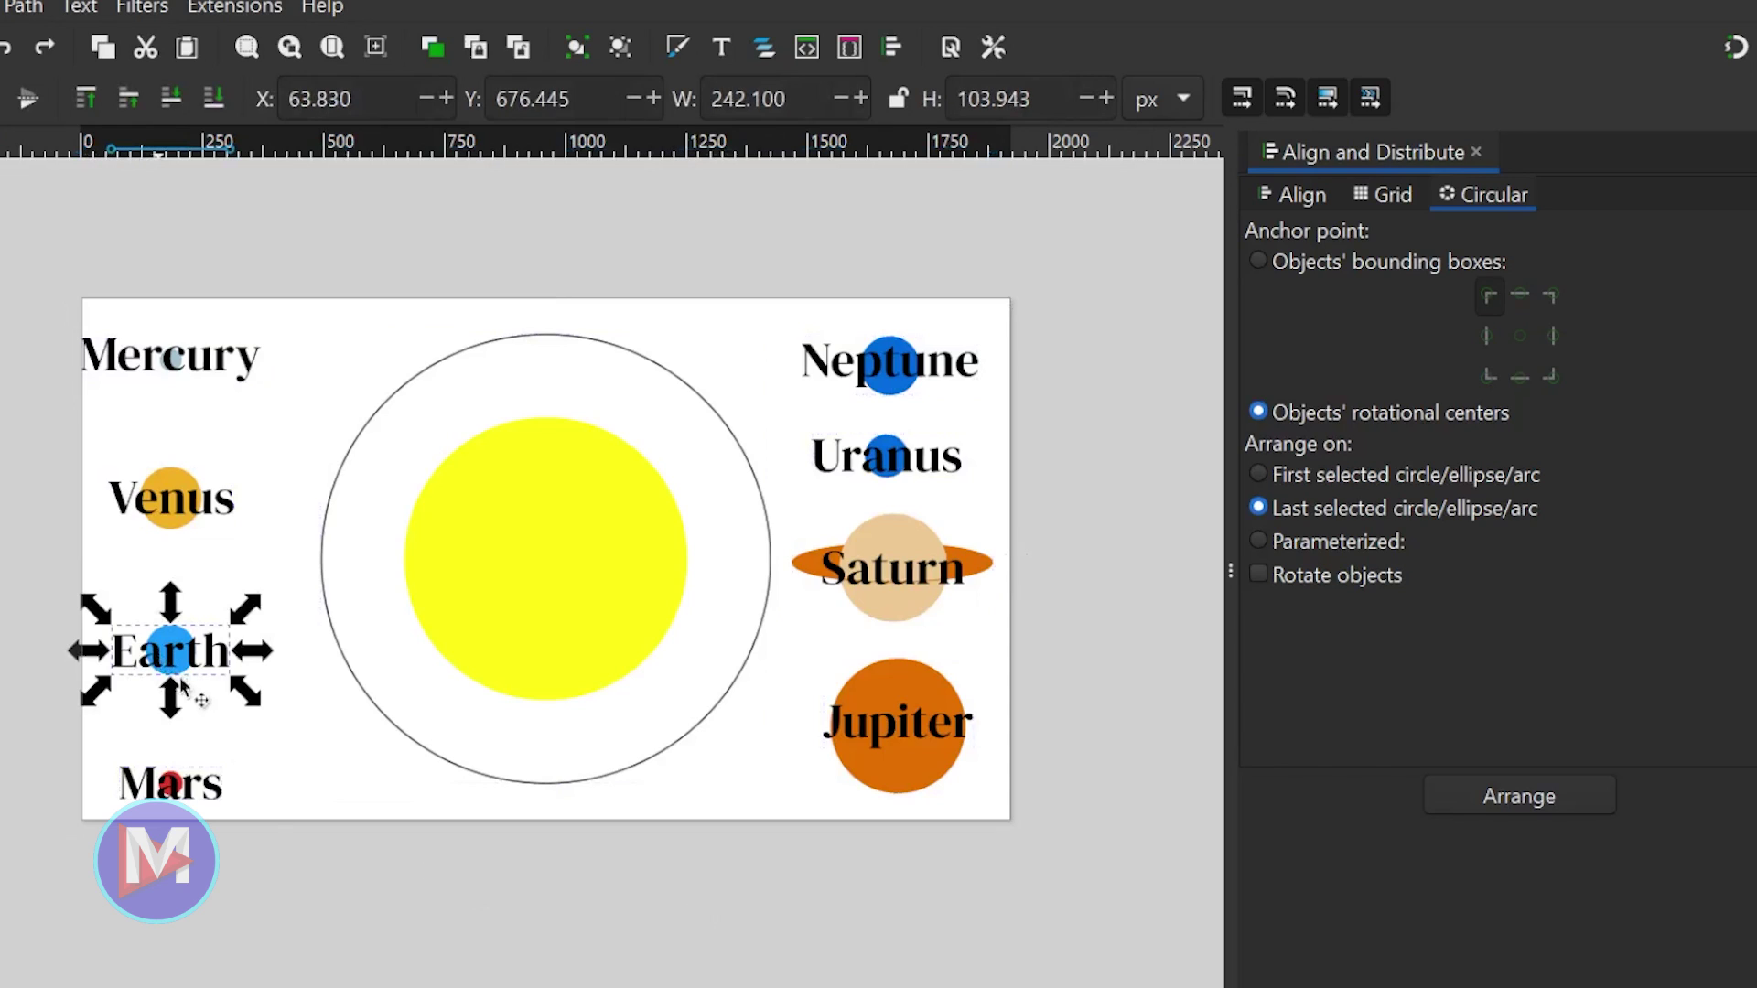
shift+click(174, 788)
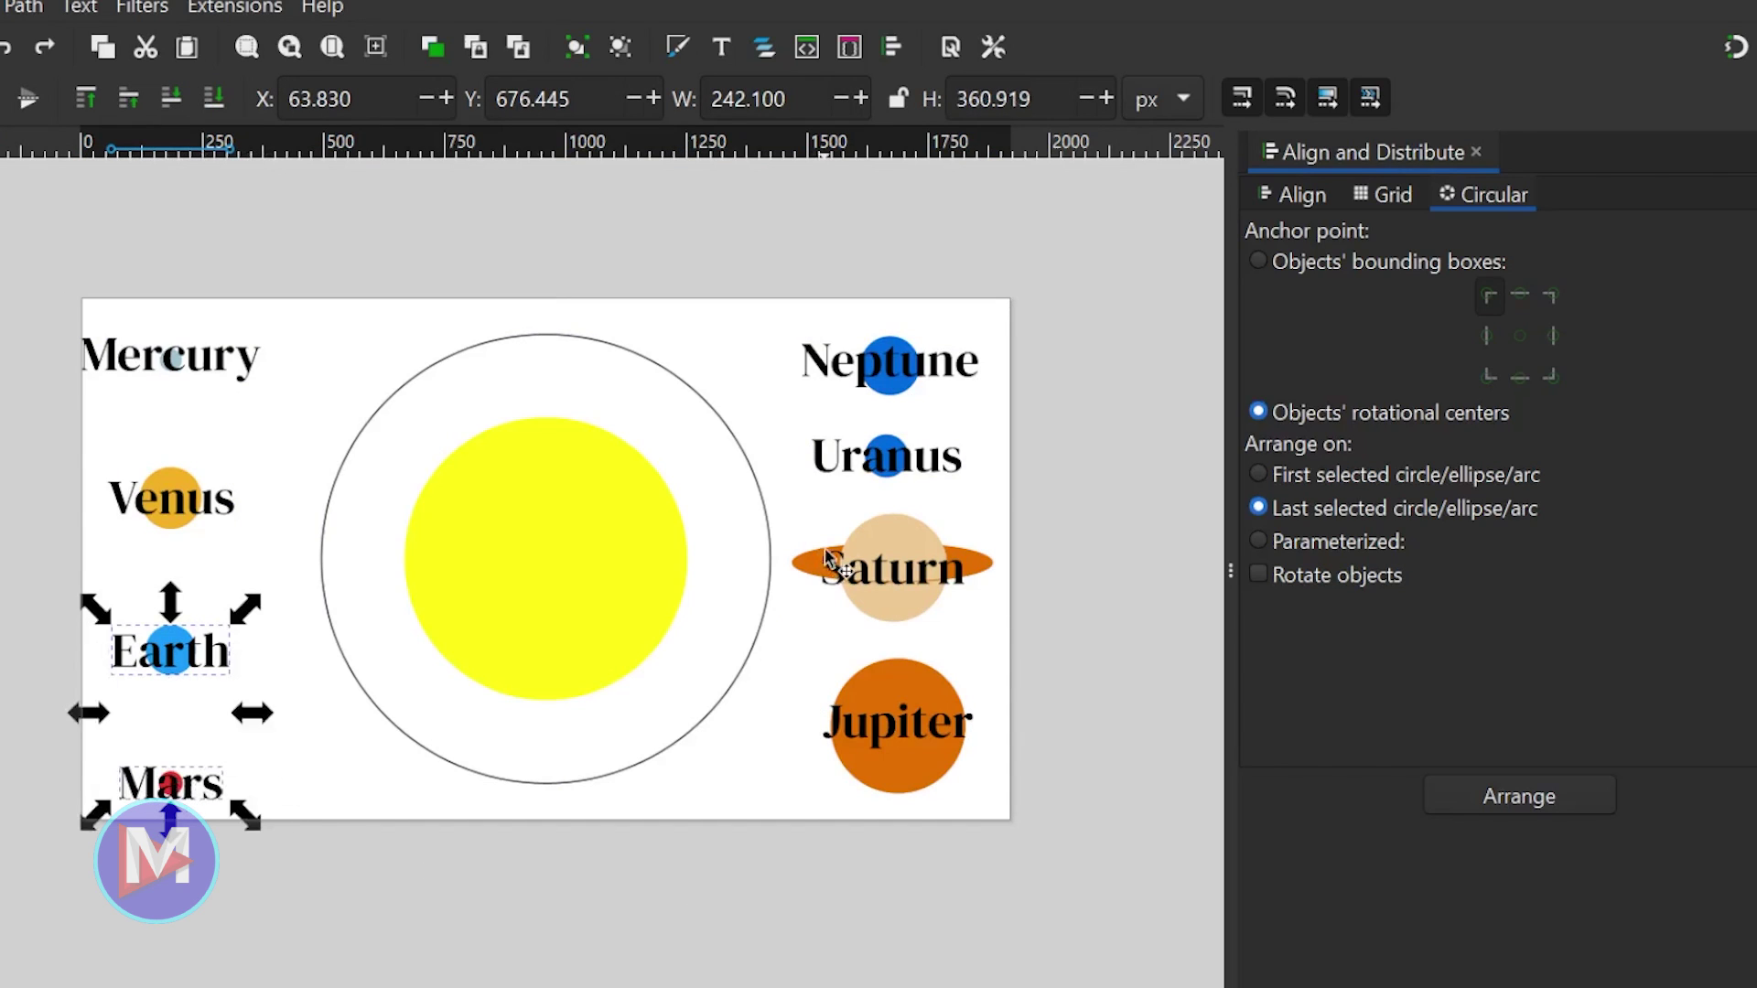
shift+click(911, 565)
shift+click(883, 455)
shift+click(213, 508)
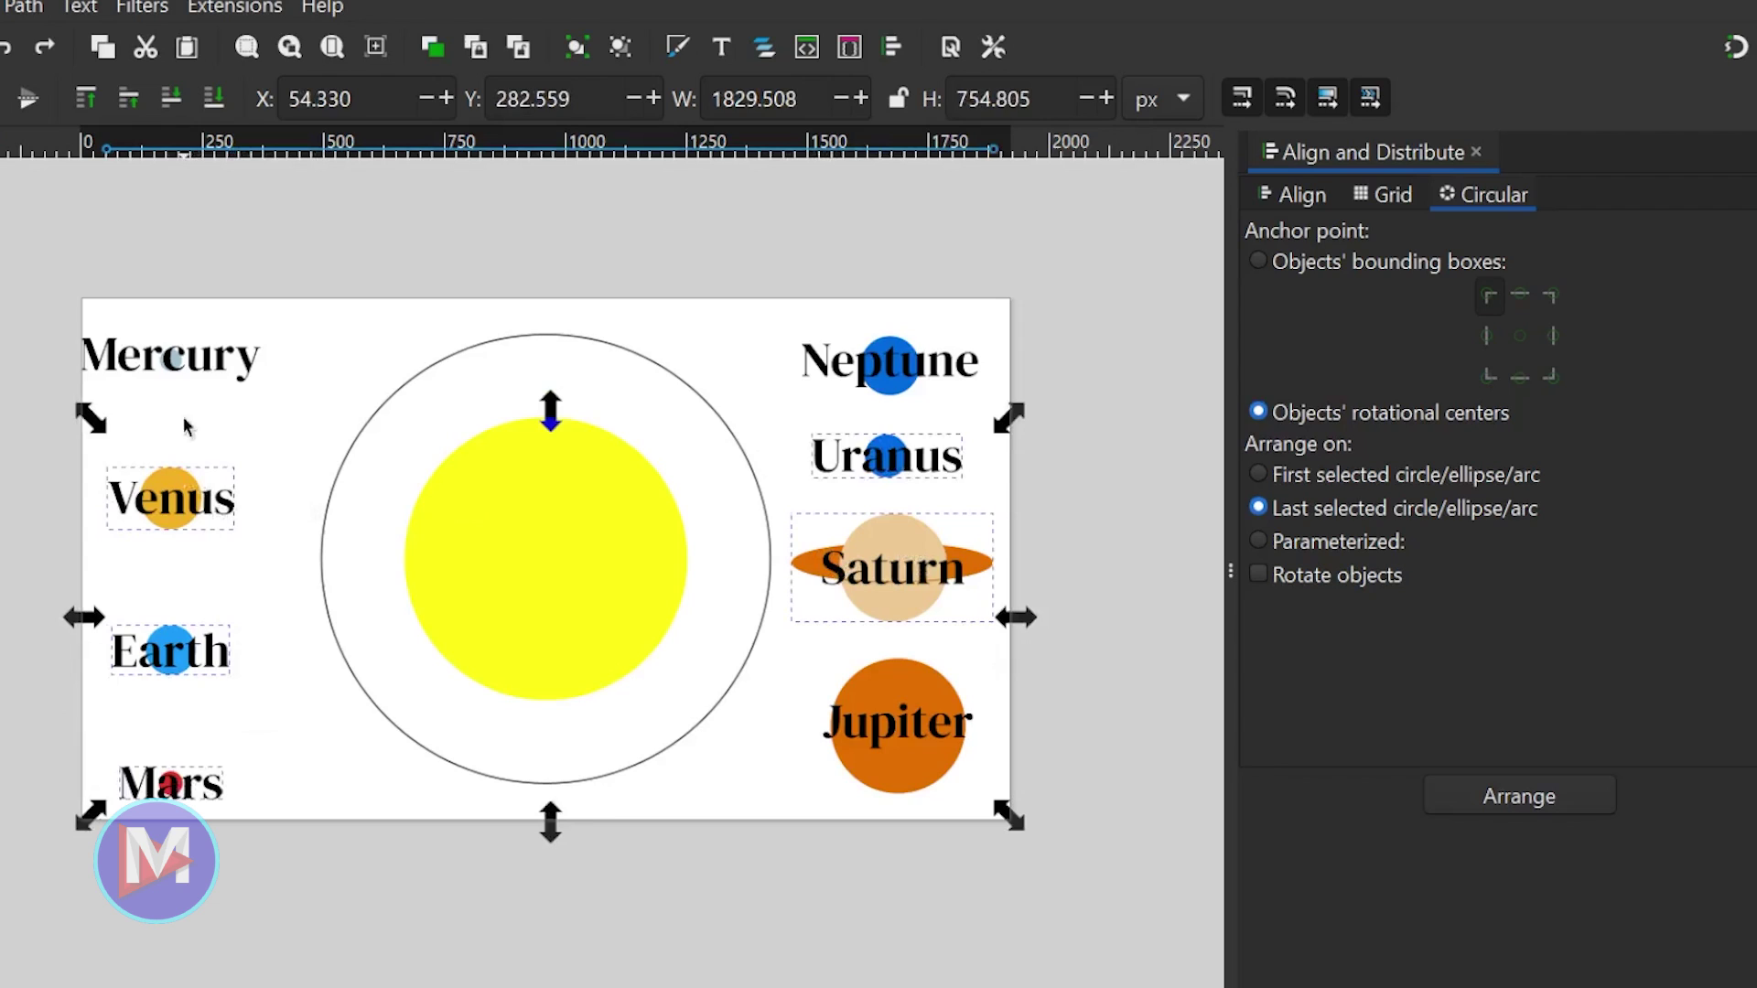
shift+click(183, 359)
shift+click(887, 366)
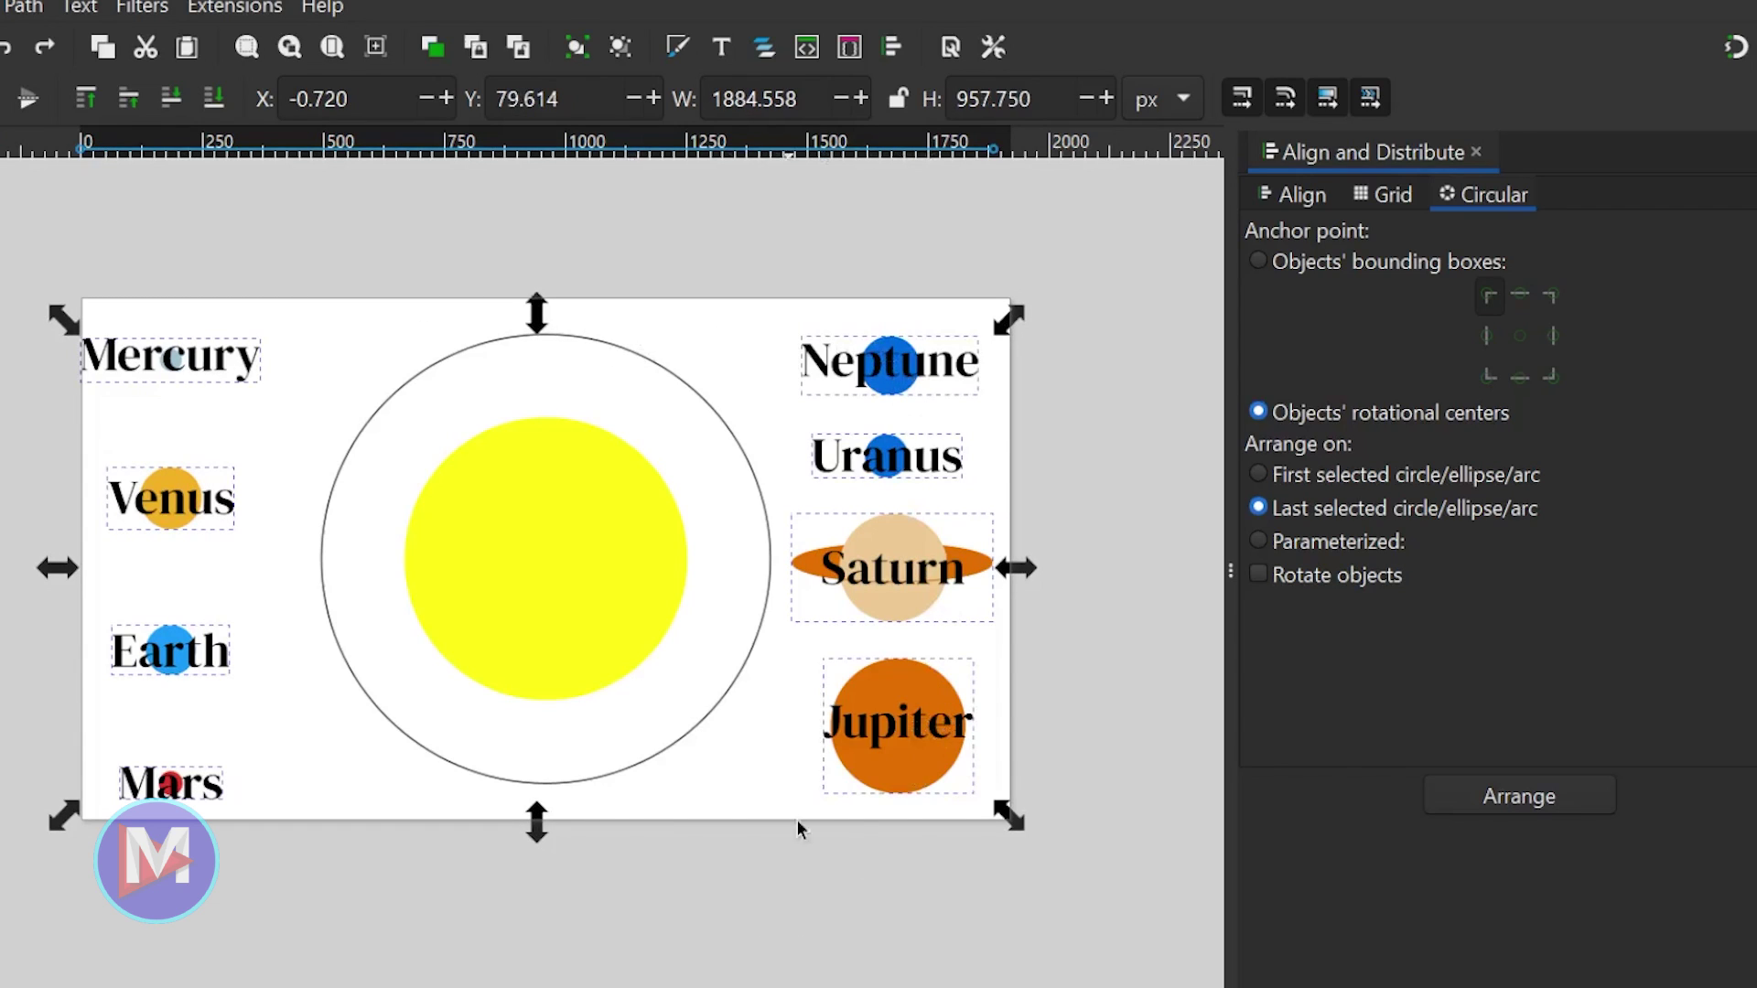
shift+click(747, 467)
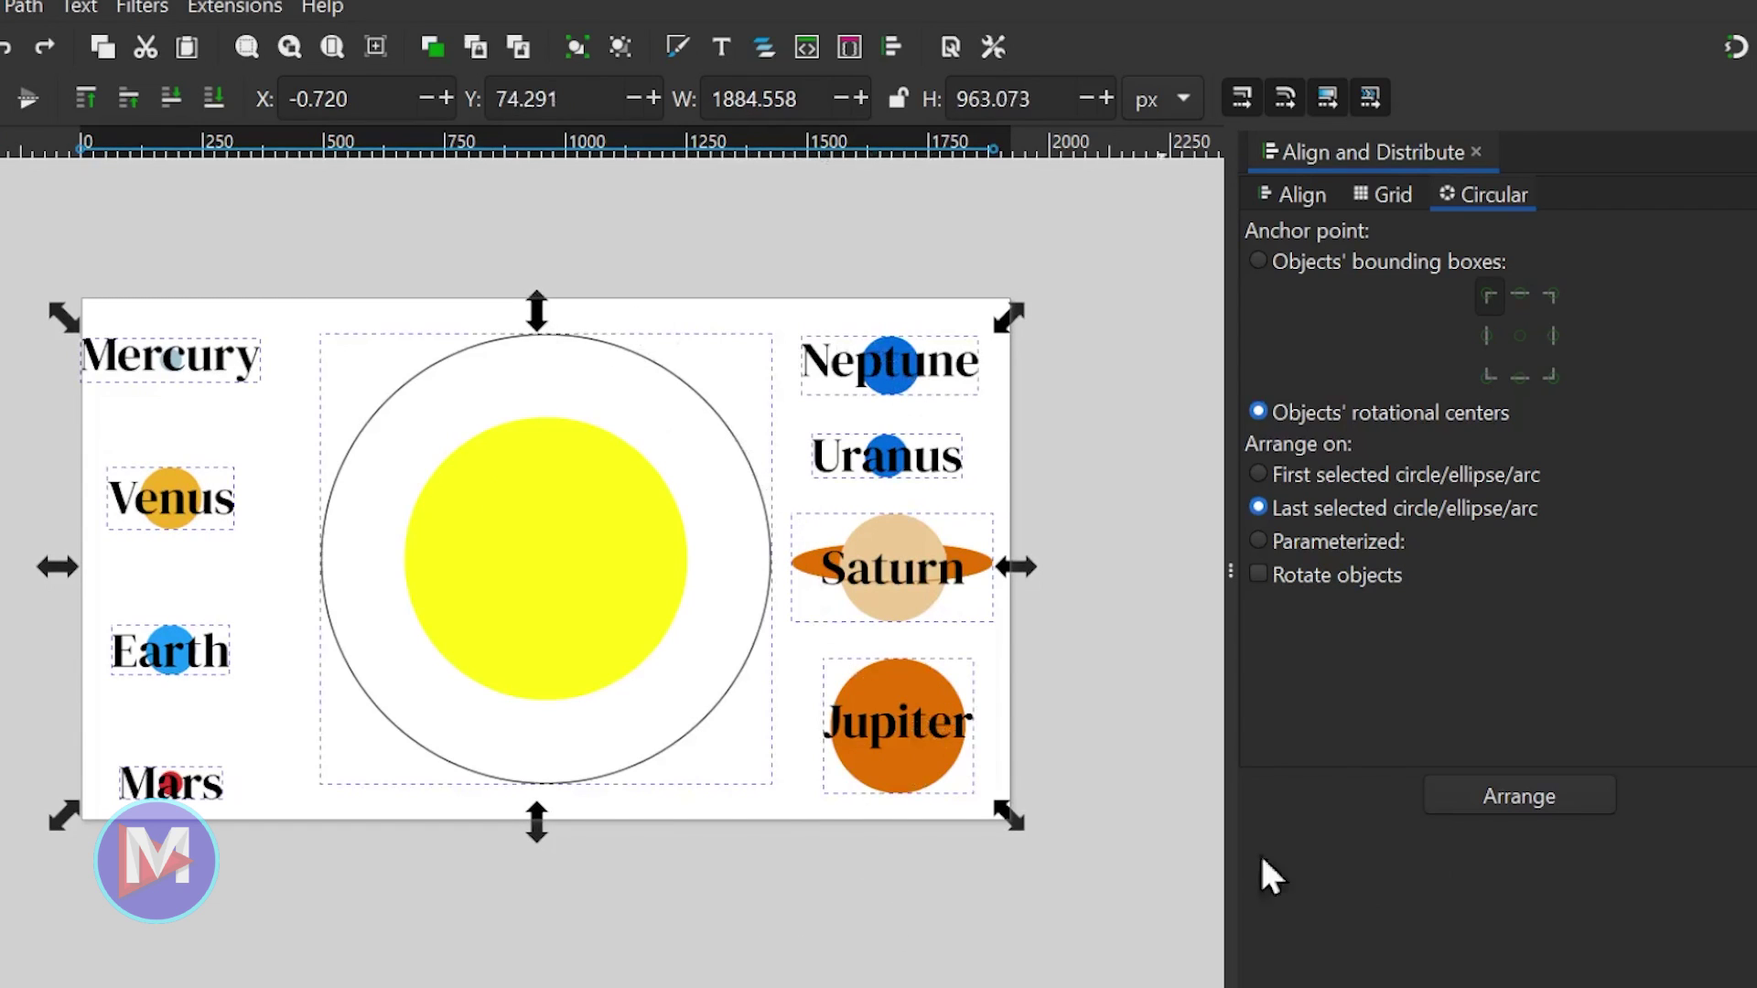
click(1566, 798)
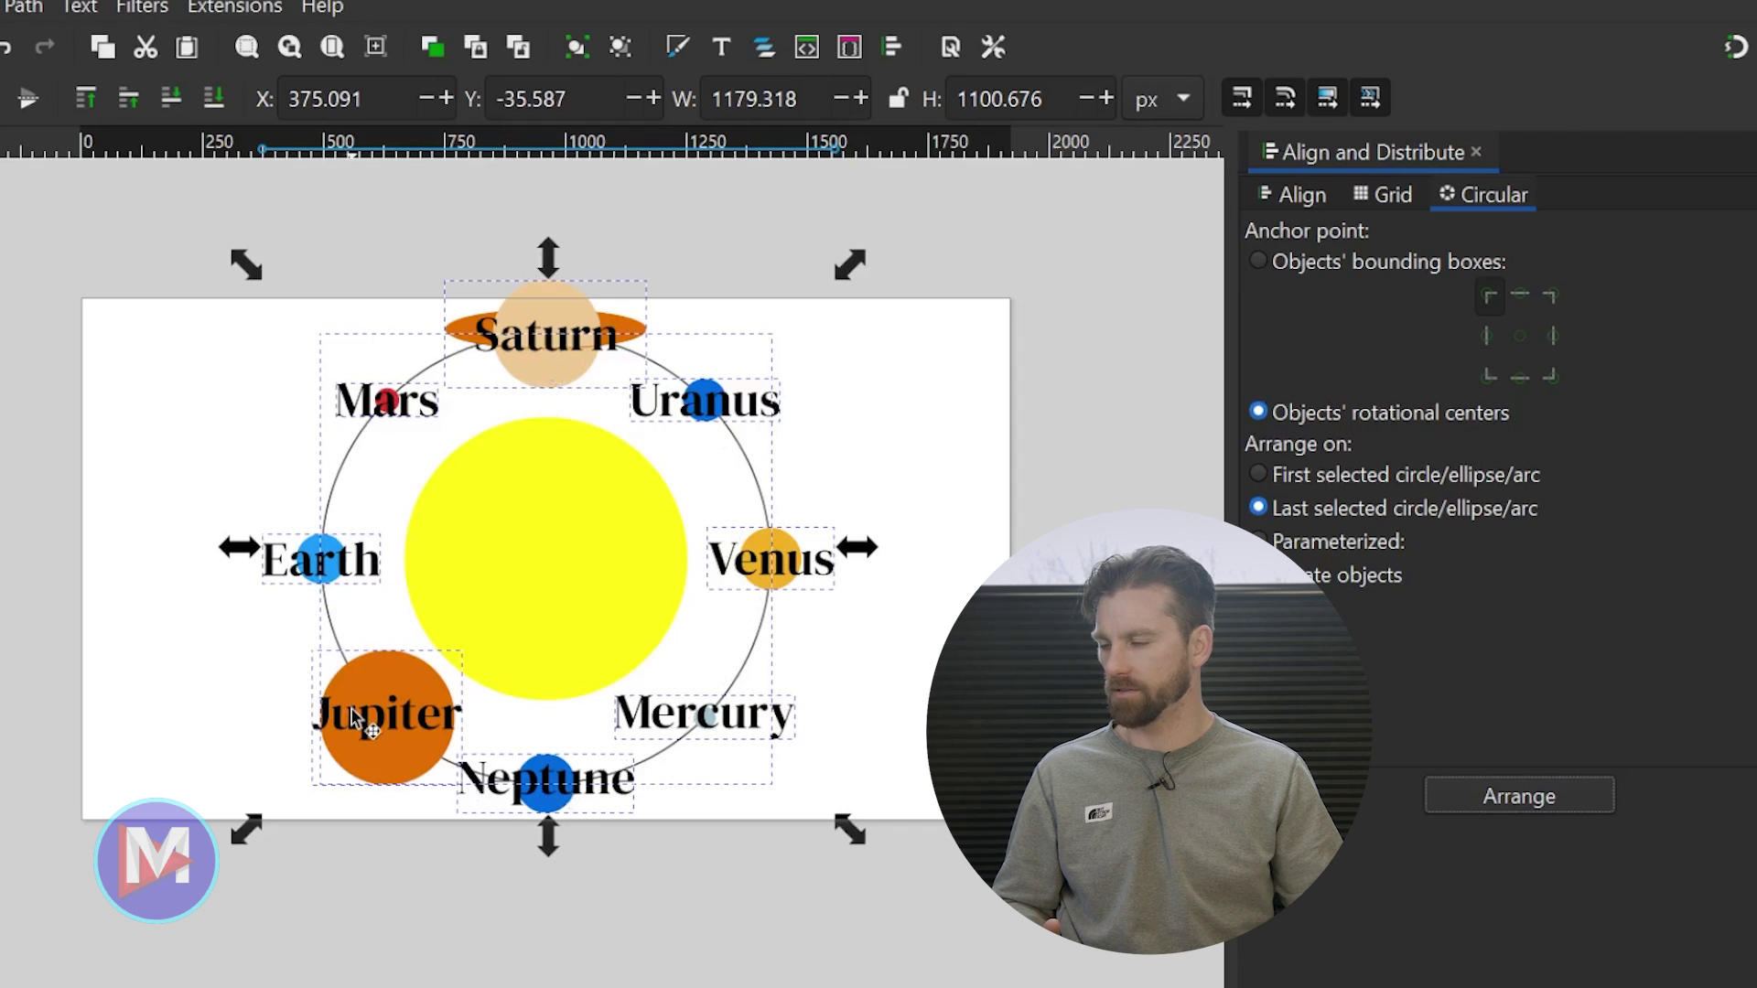
Step: Undo the arrangement and reselect Mercury through Neptune in order, with the orbit circle last
key(ctrl+z)
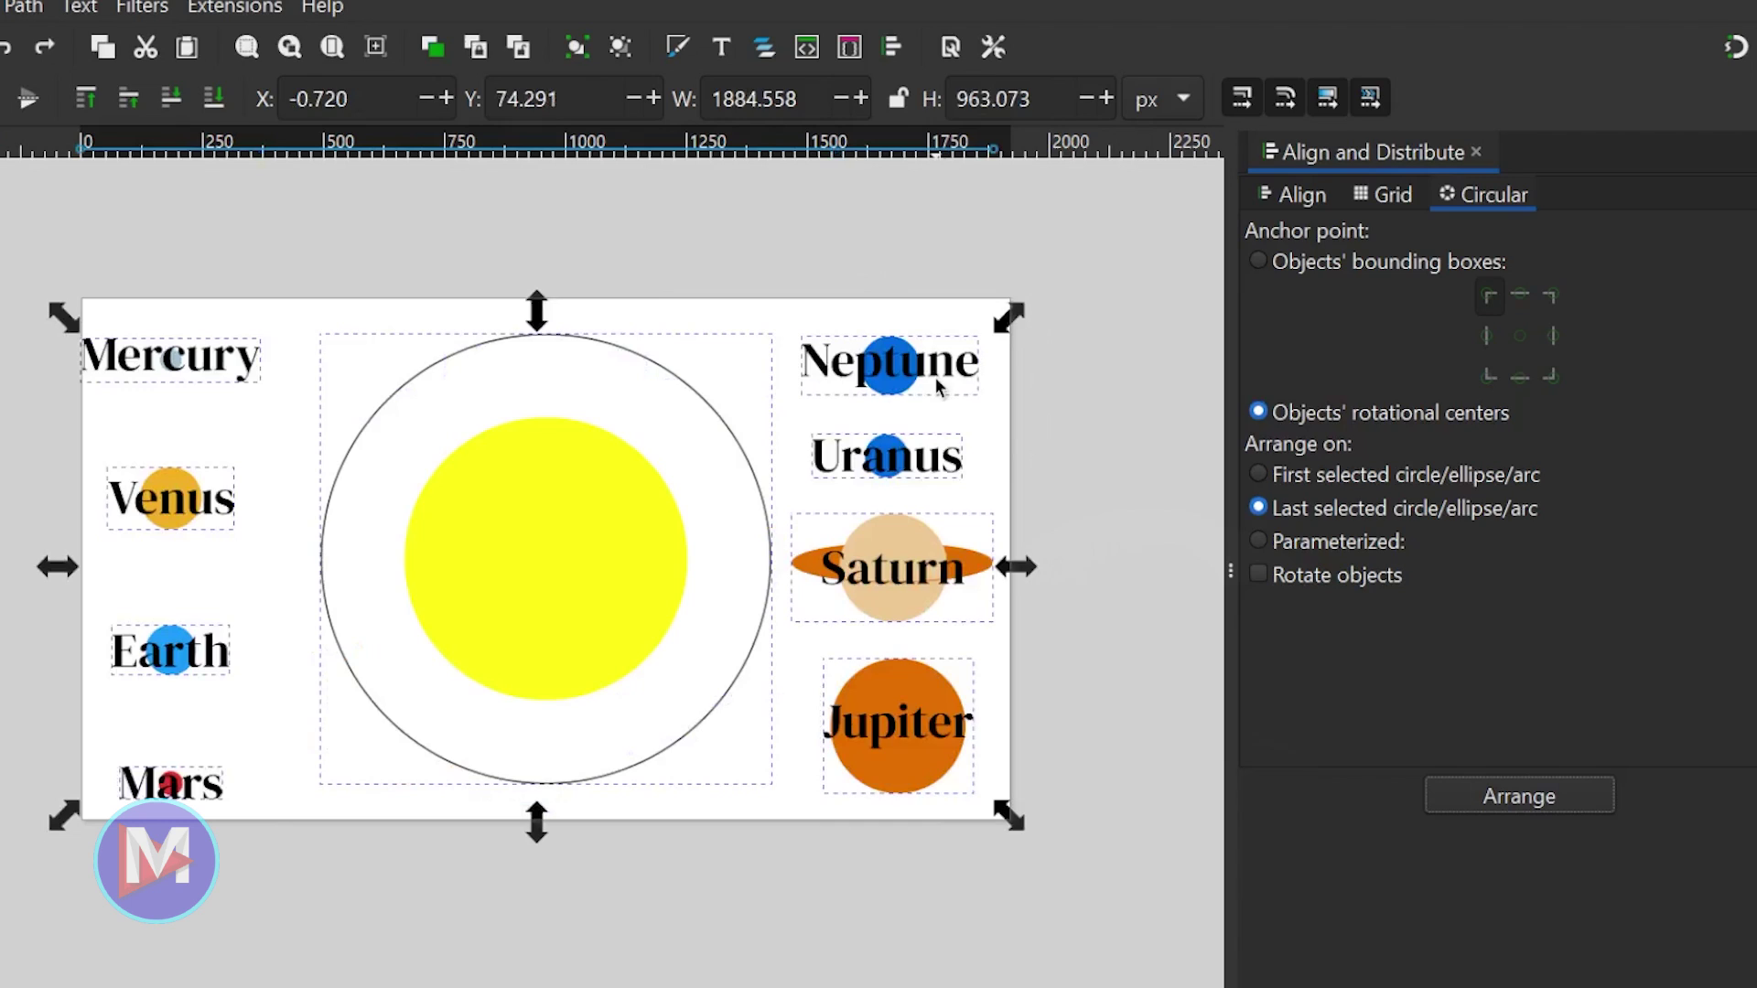
click(1027, 859)
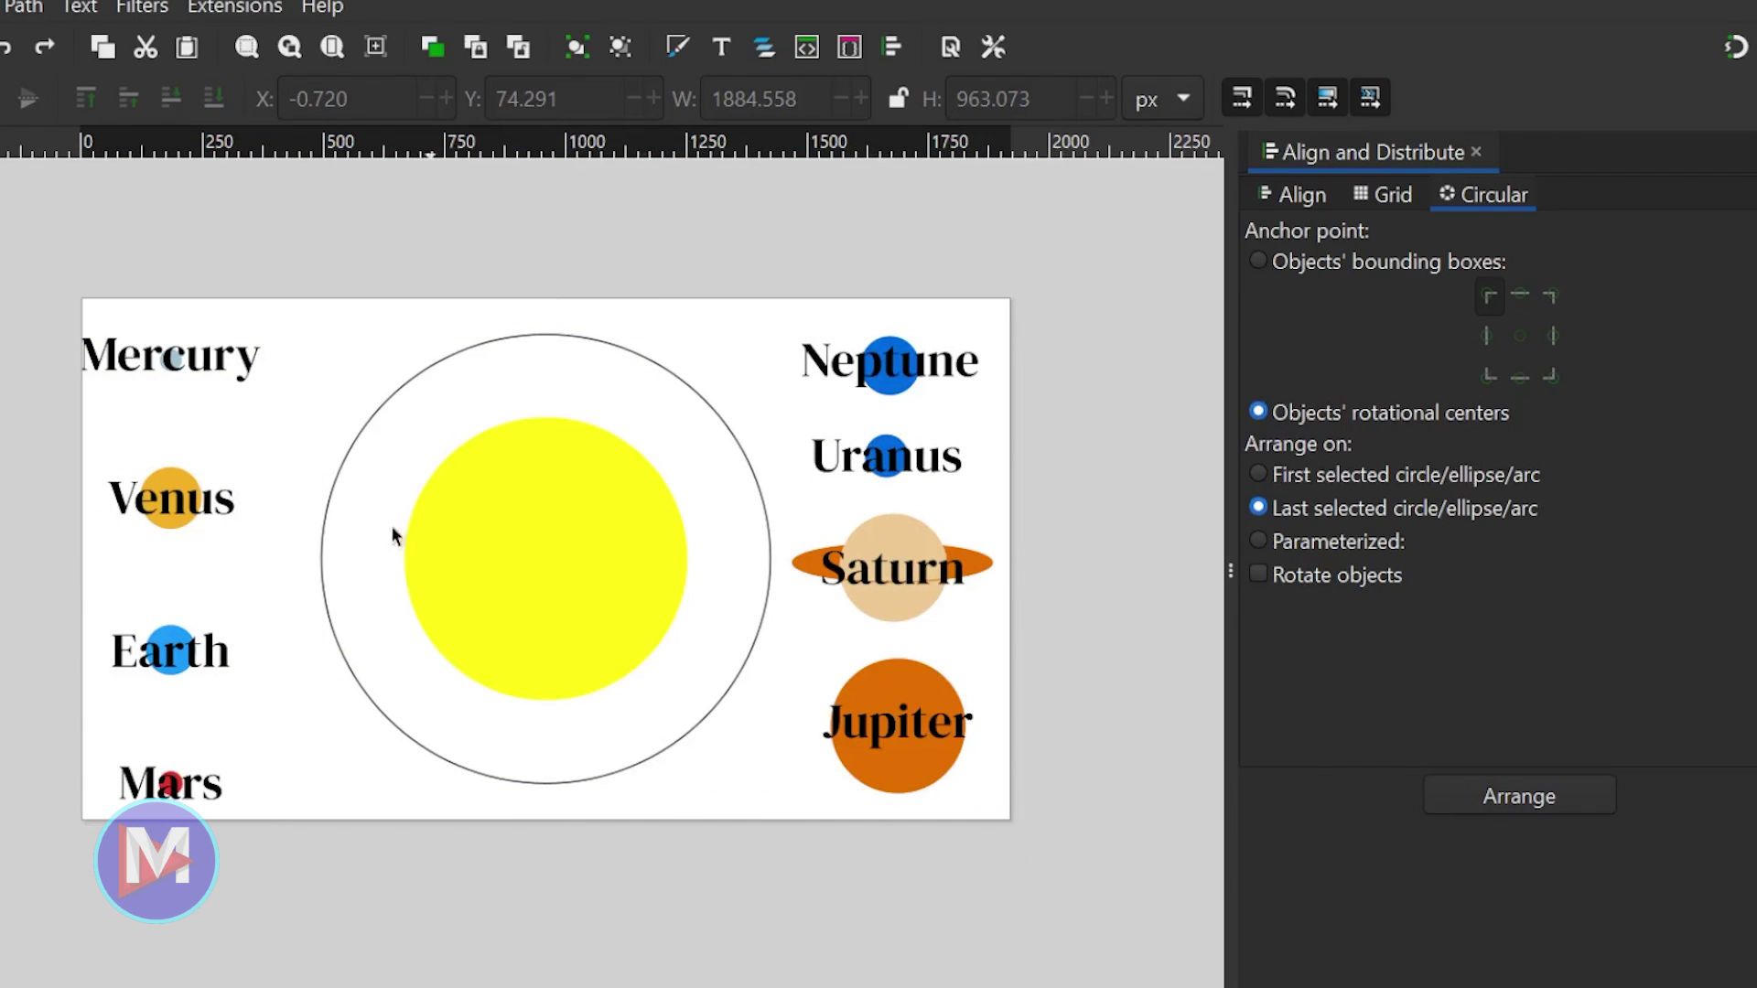
click(182, 373)
shift+click(190, 506)
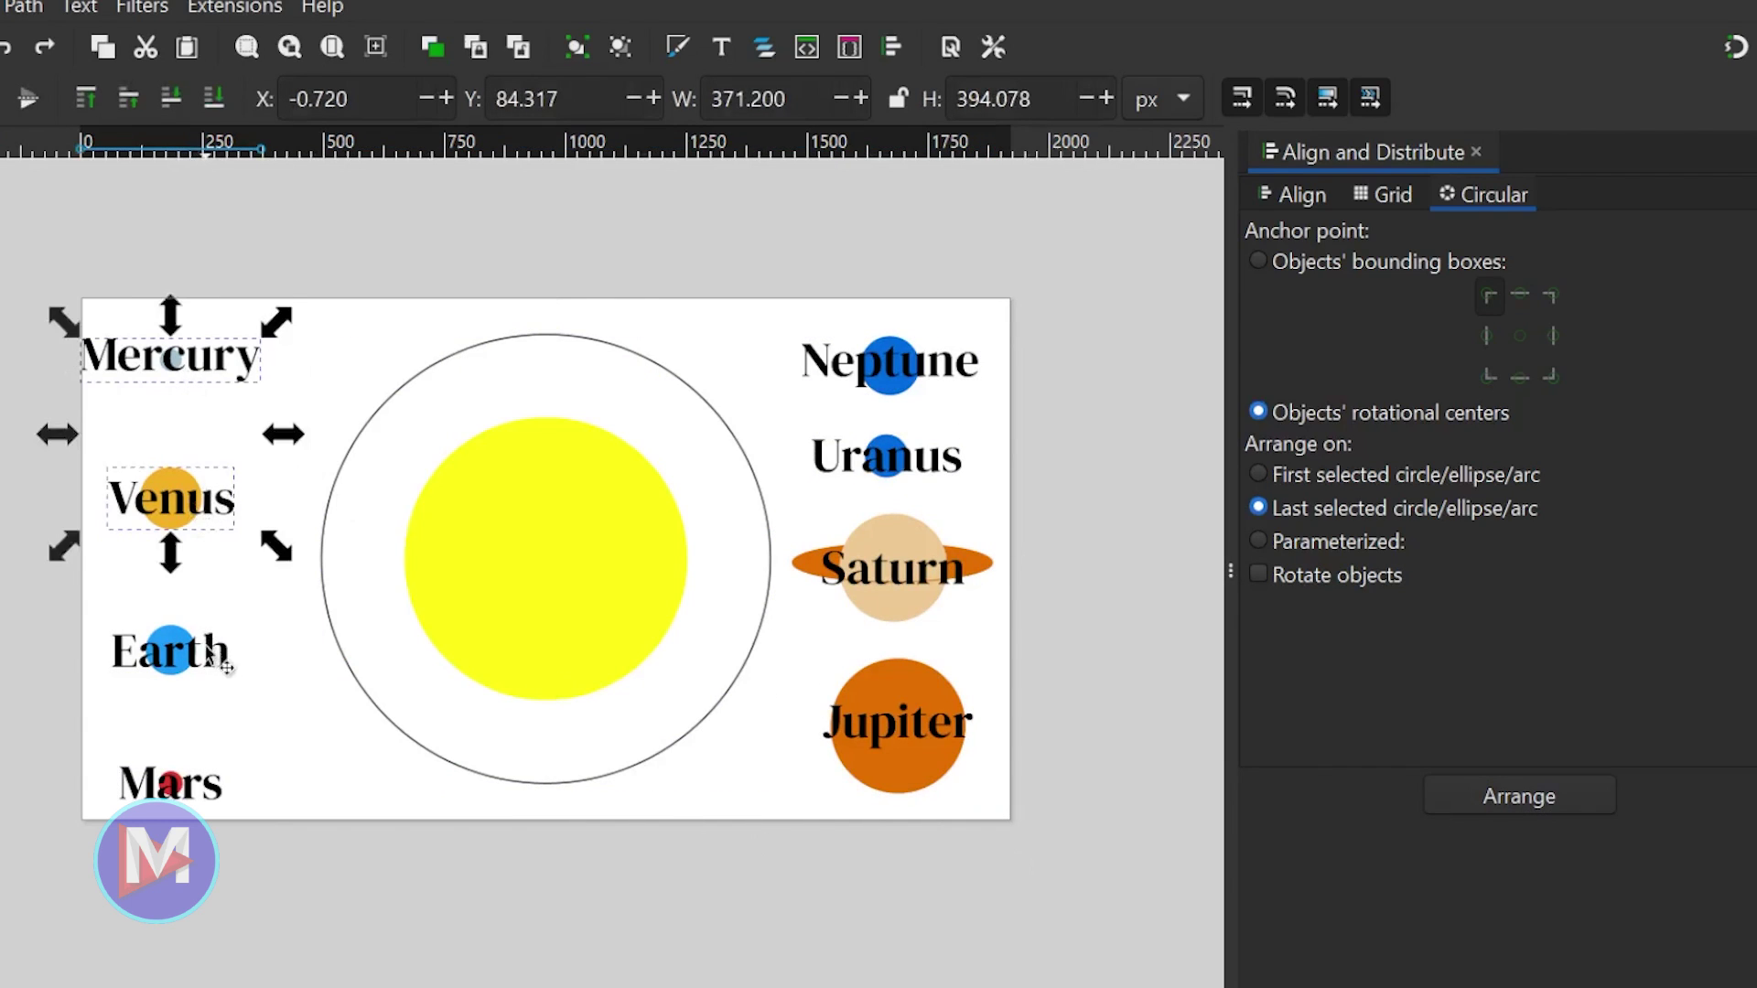
shift+click(204, 657)
shift+click(203, 788)
shift+click(913, 711)
shift+click(893, 568)
shift+click(885, 456)
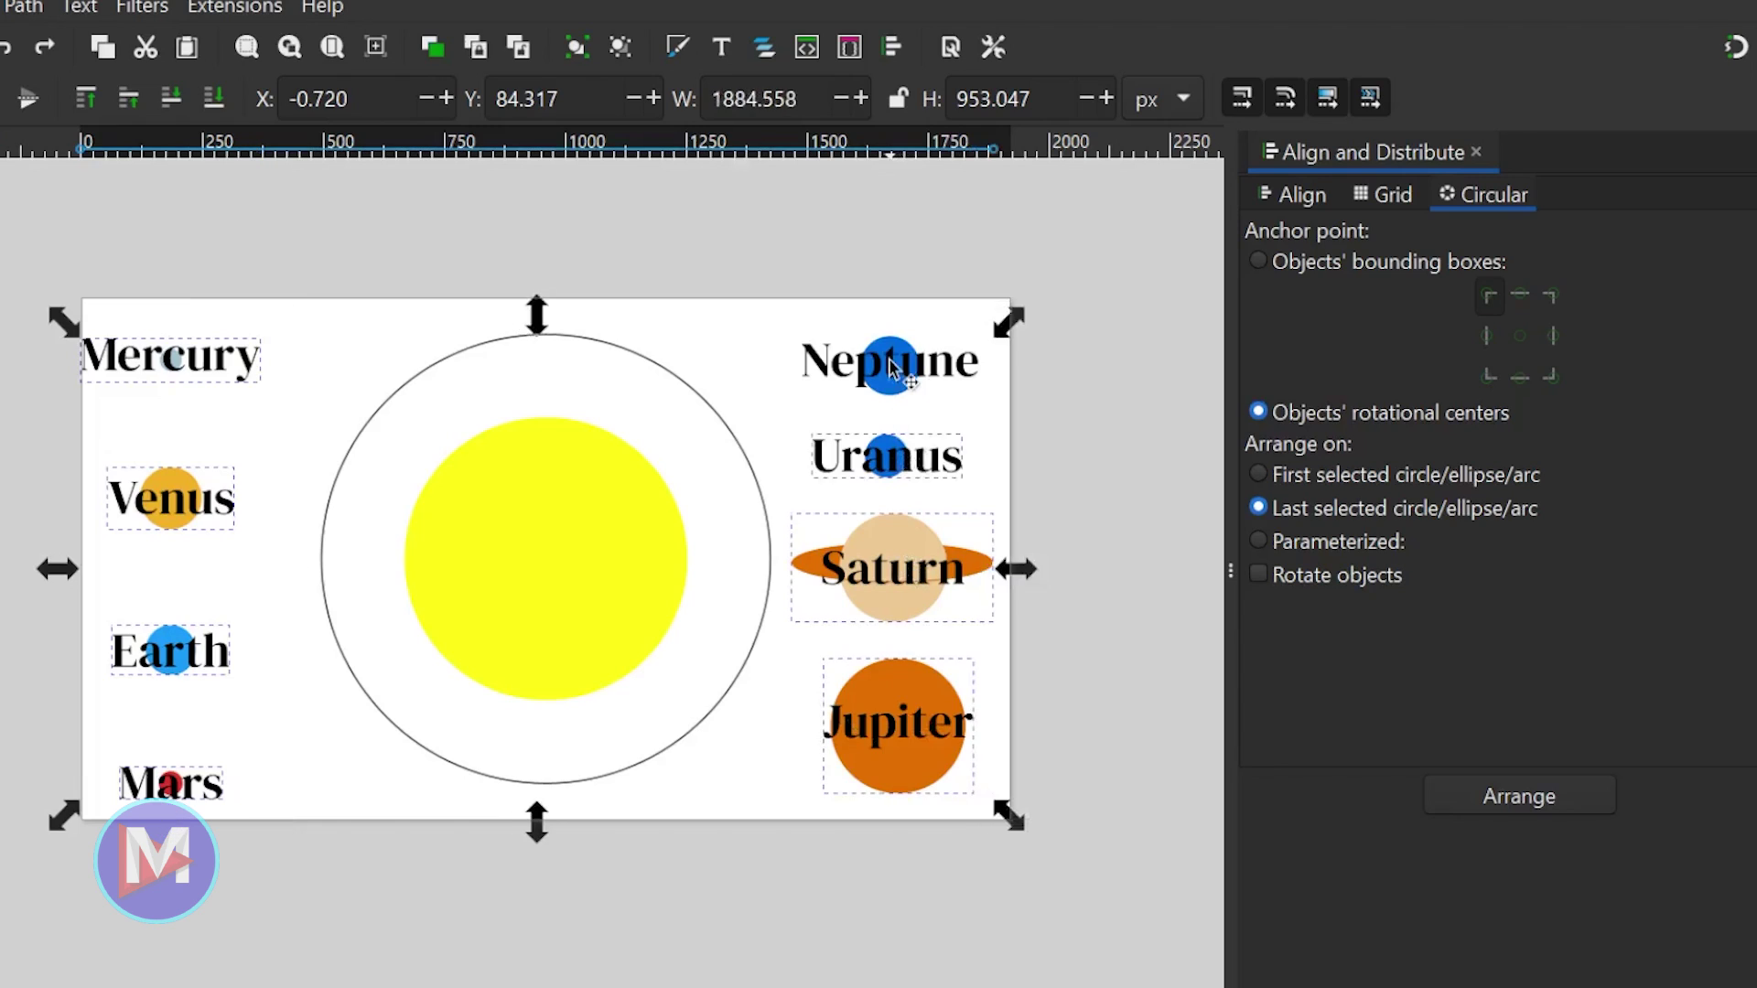
shift+click(887, 364)
shift+click(696, 386)
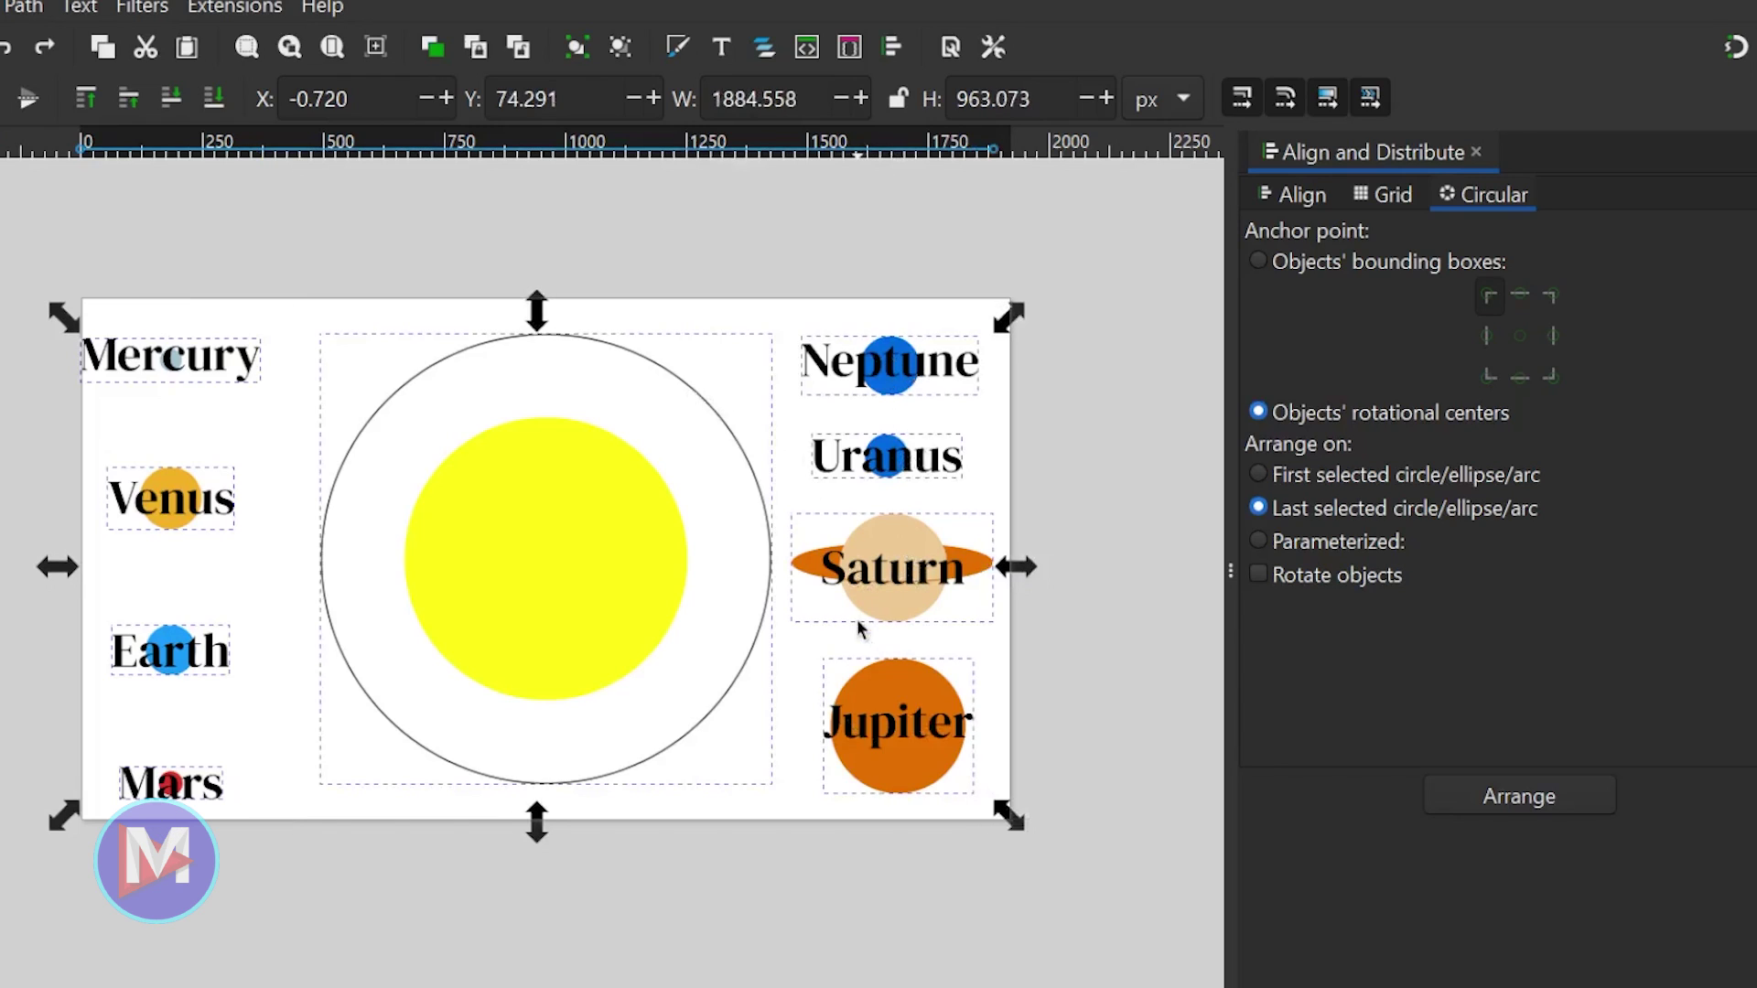
Step: Enable Rotate objects and arrange the planets around the circle, Earth at the top
click(1259, 574)
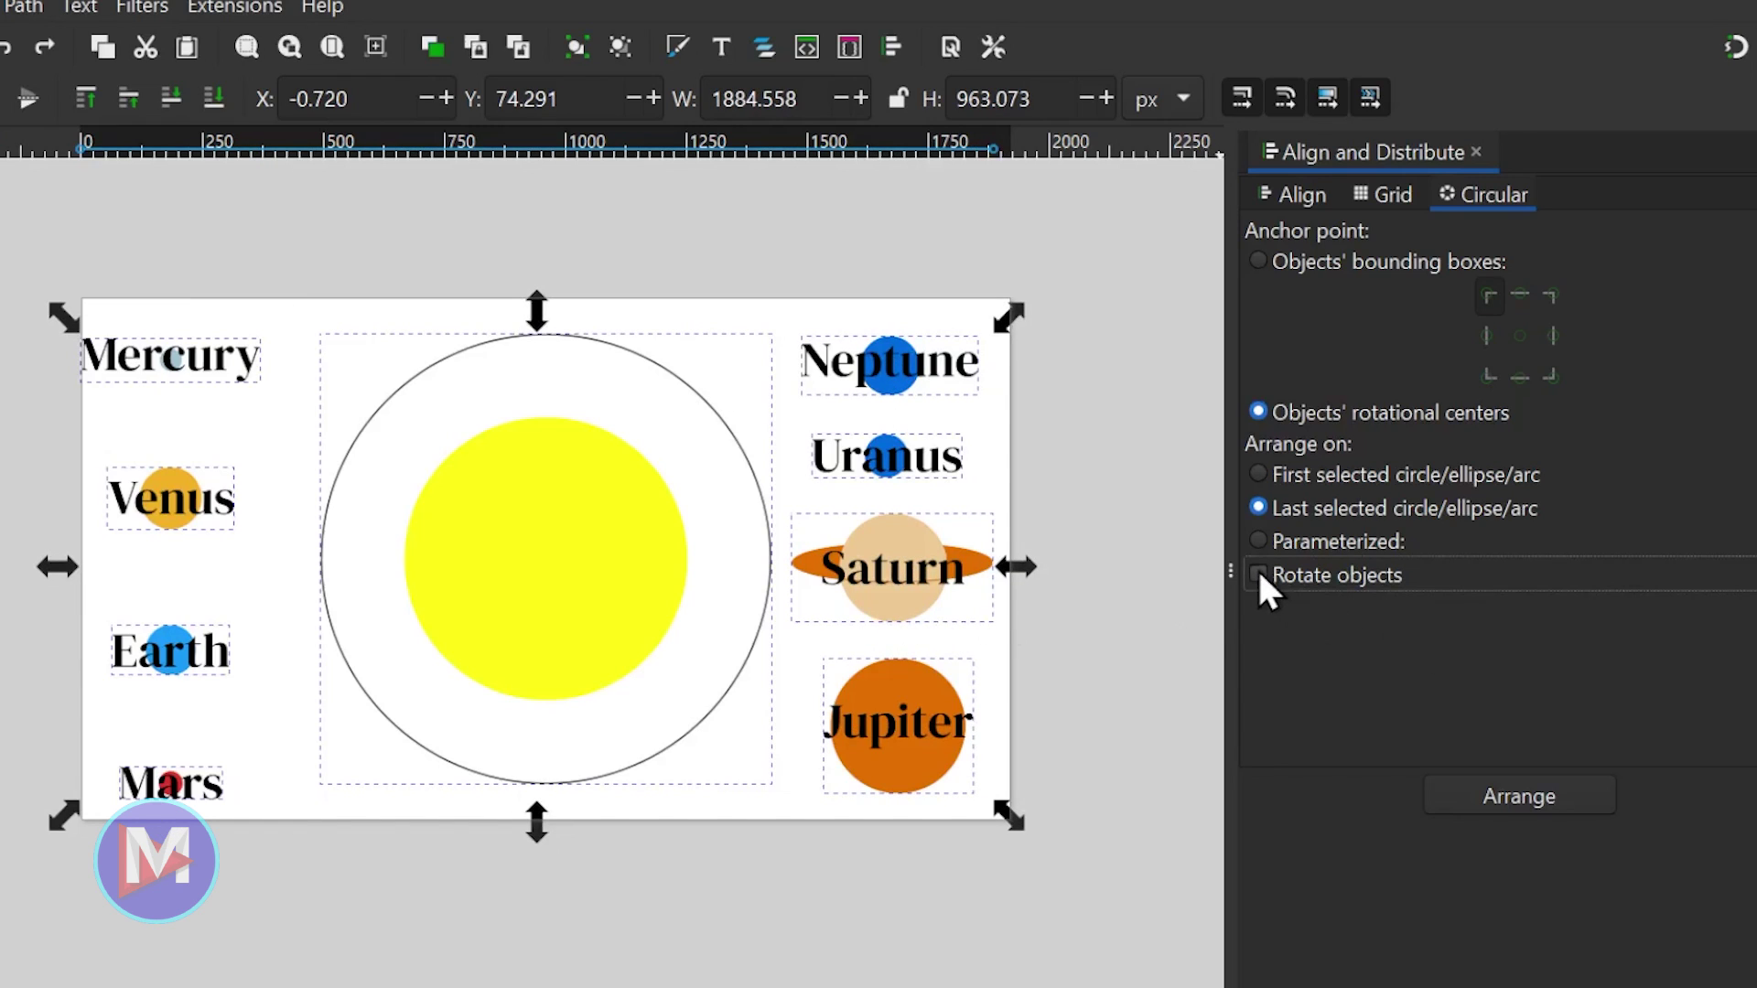
click(1529, 790)
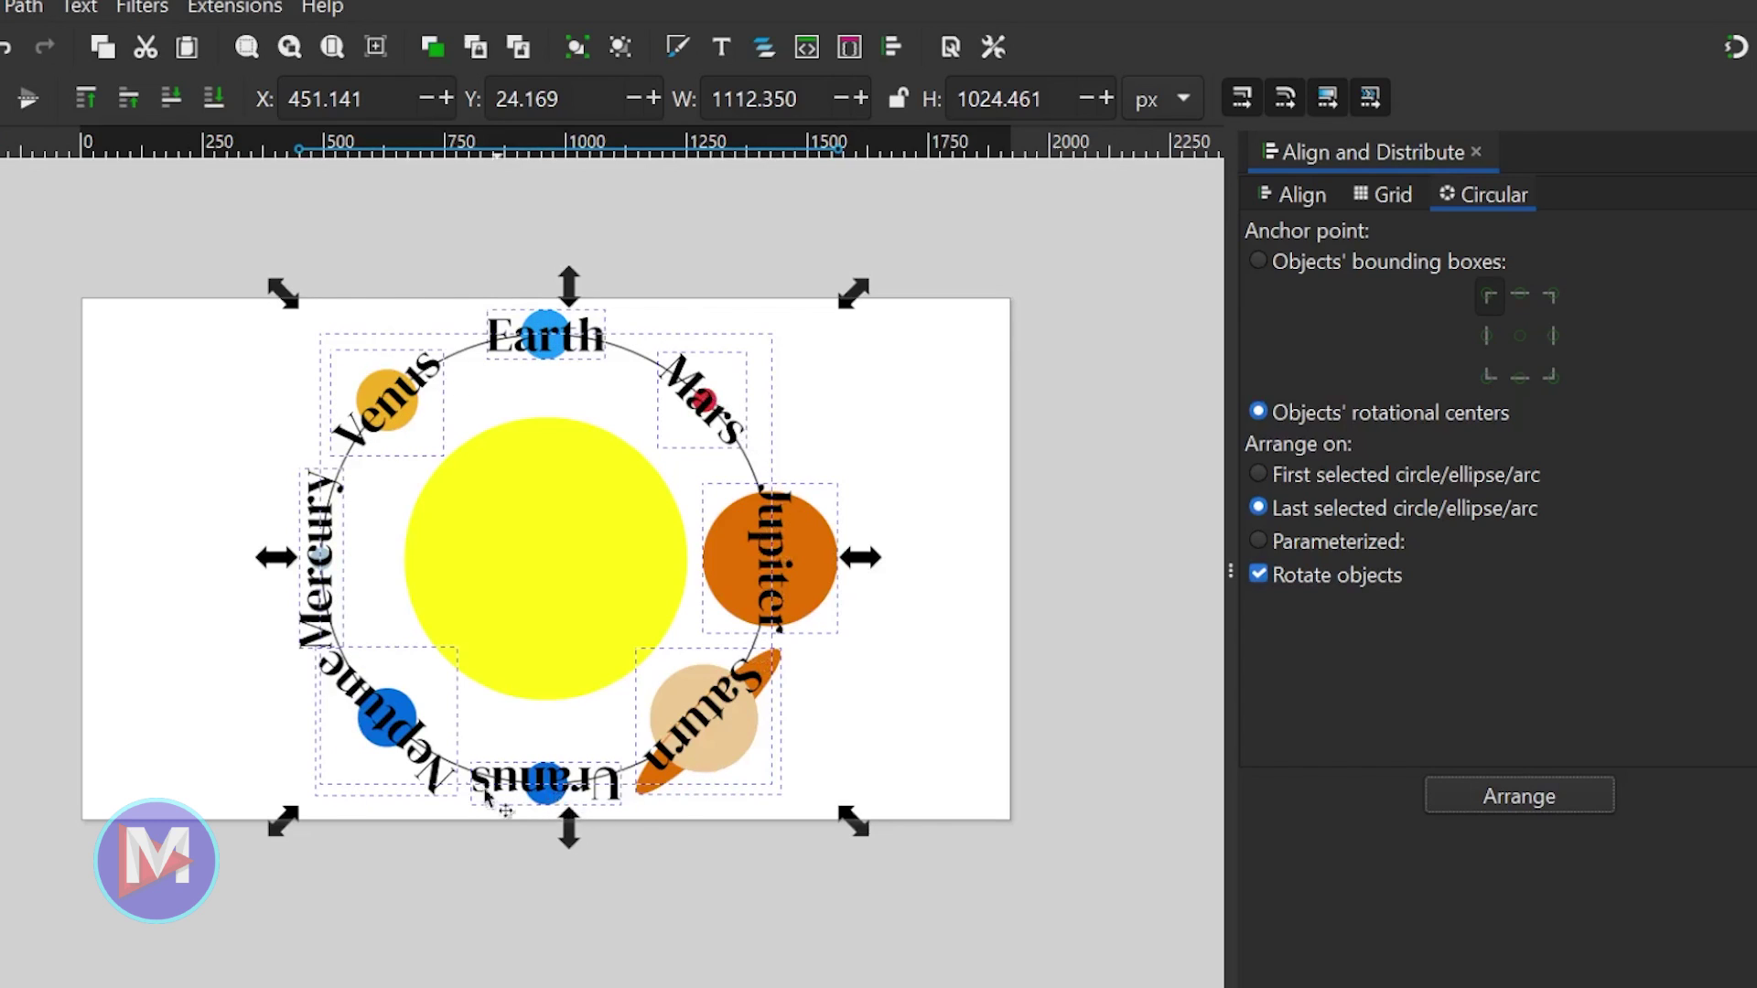
click(560, 549)
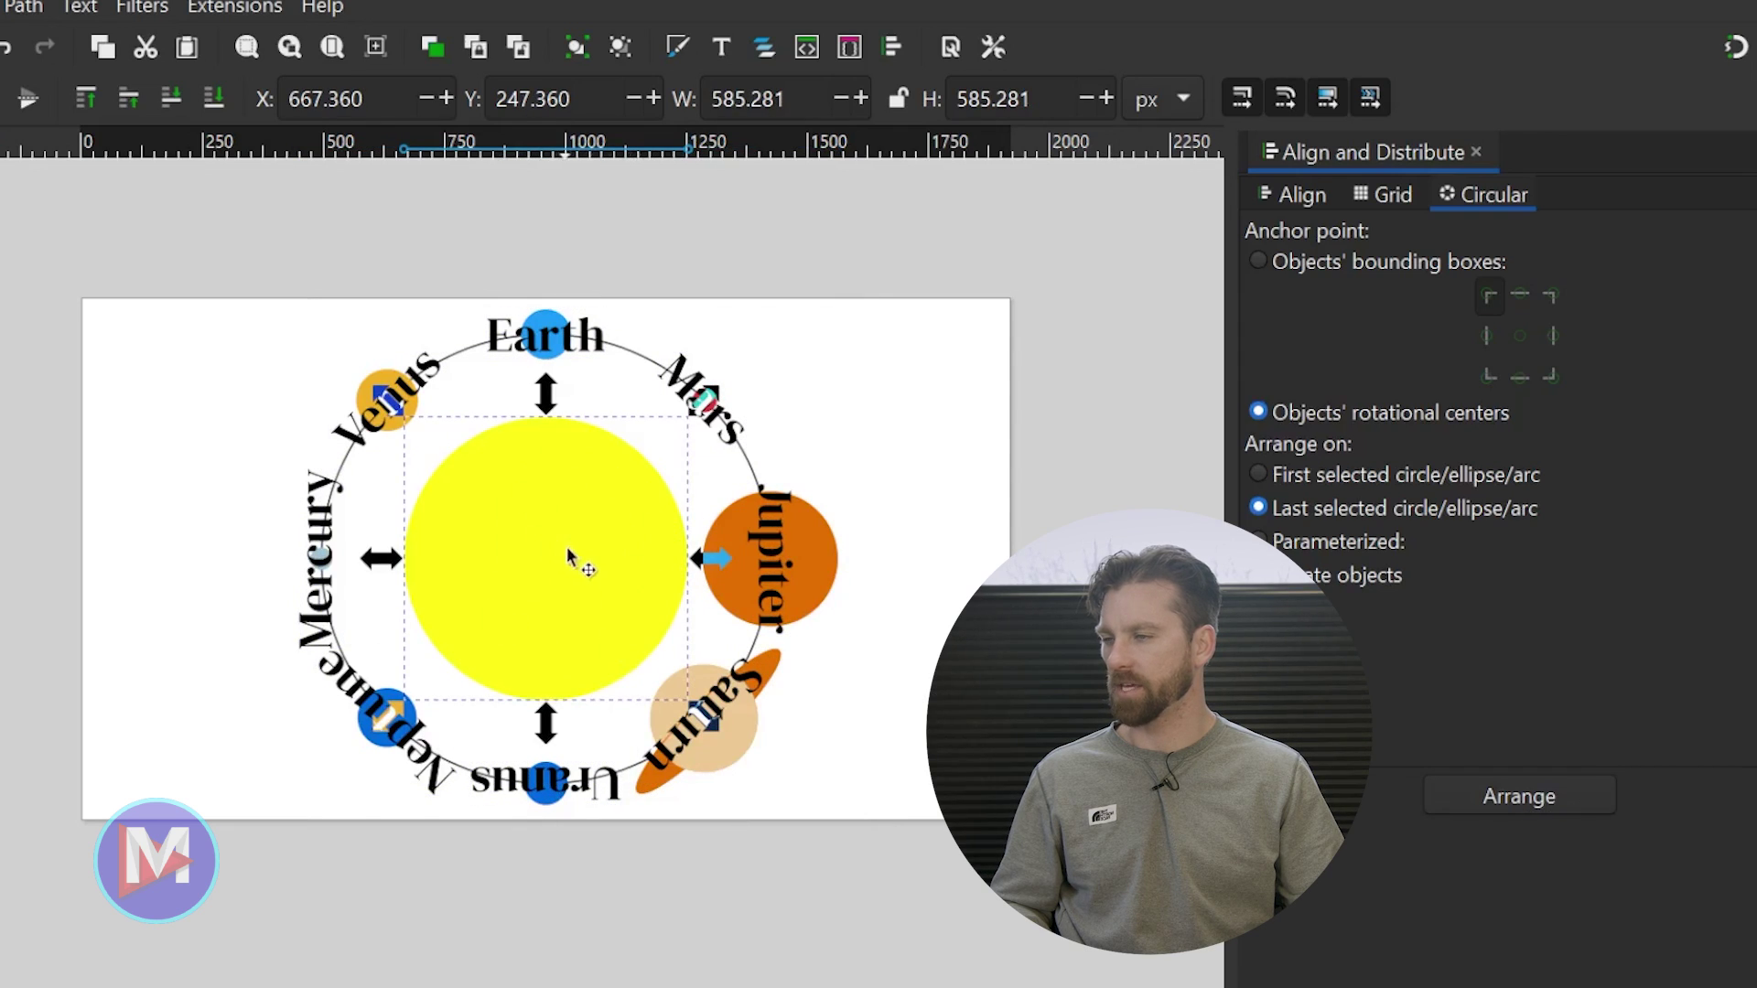
Step: Undo, set the anchor to Objects' bounding boxes, and reselect Mercury–Neptune then the circle
key(ctrl+z)
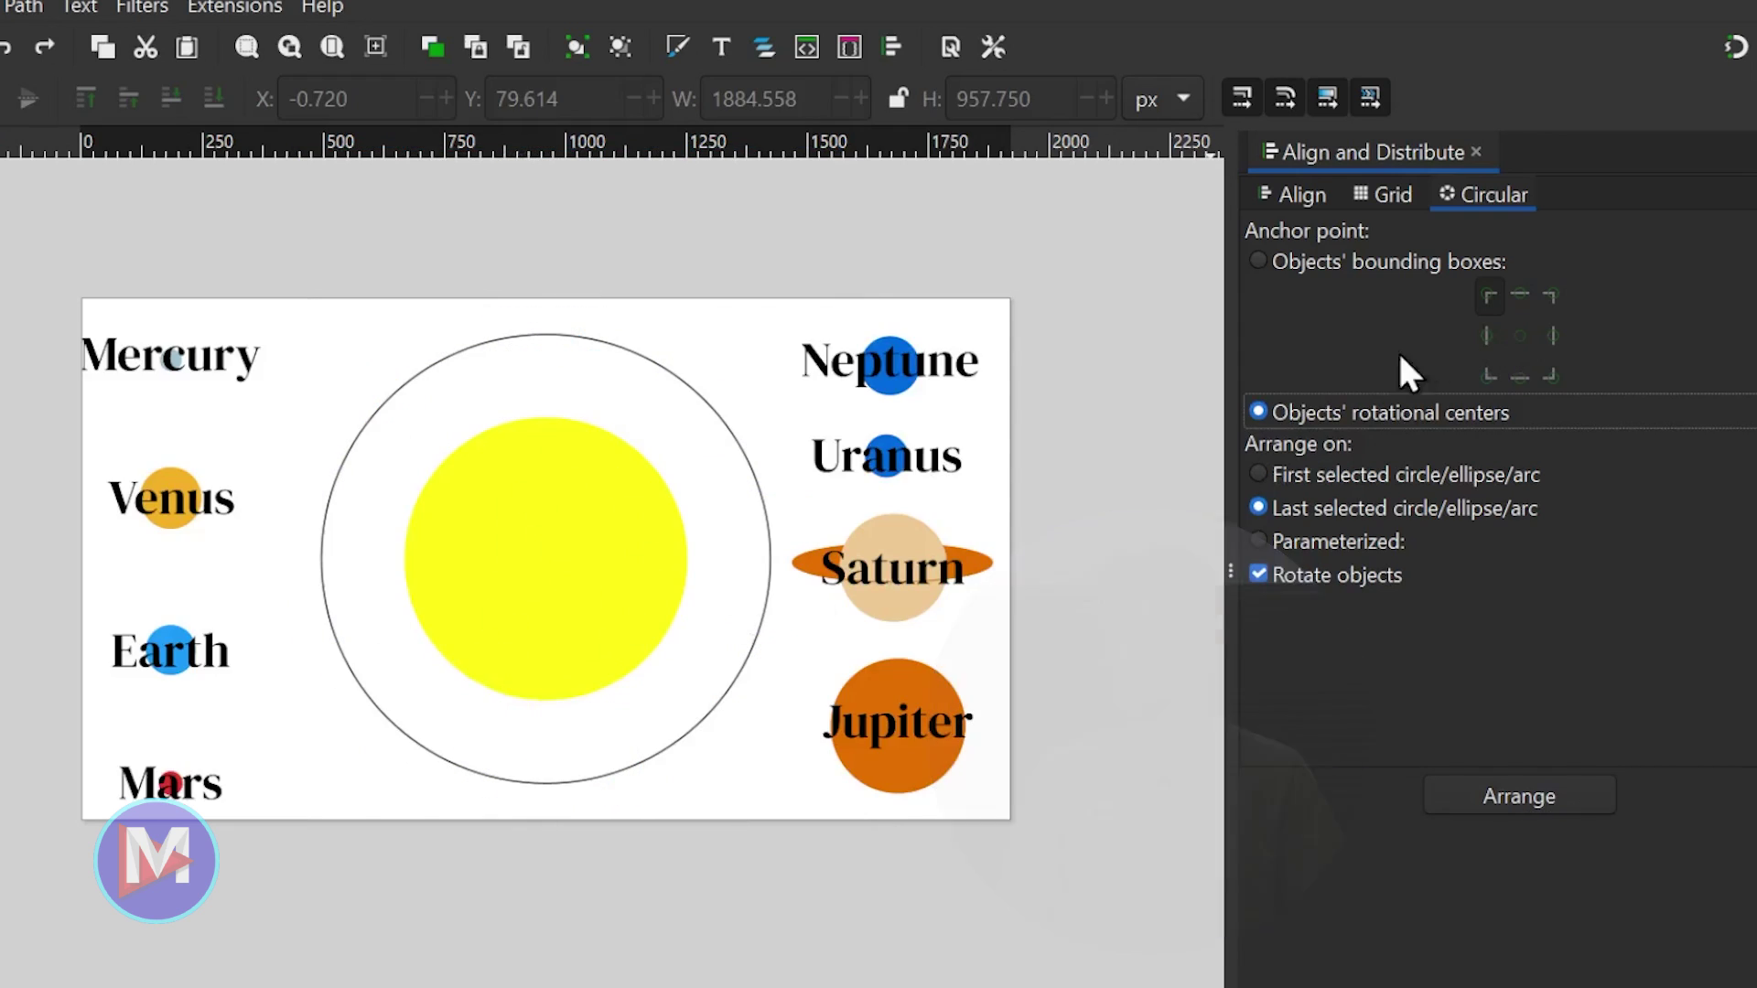
click(1379, 264)
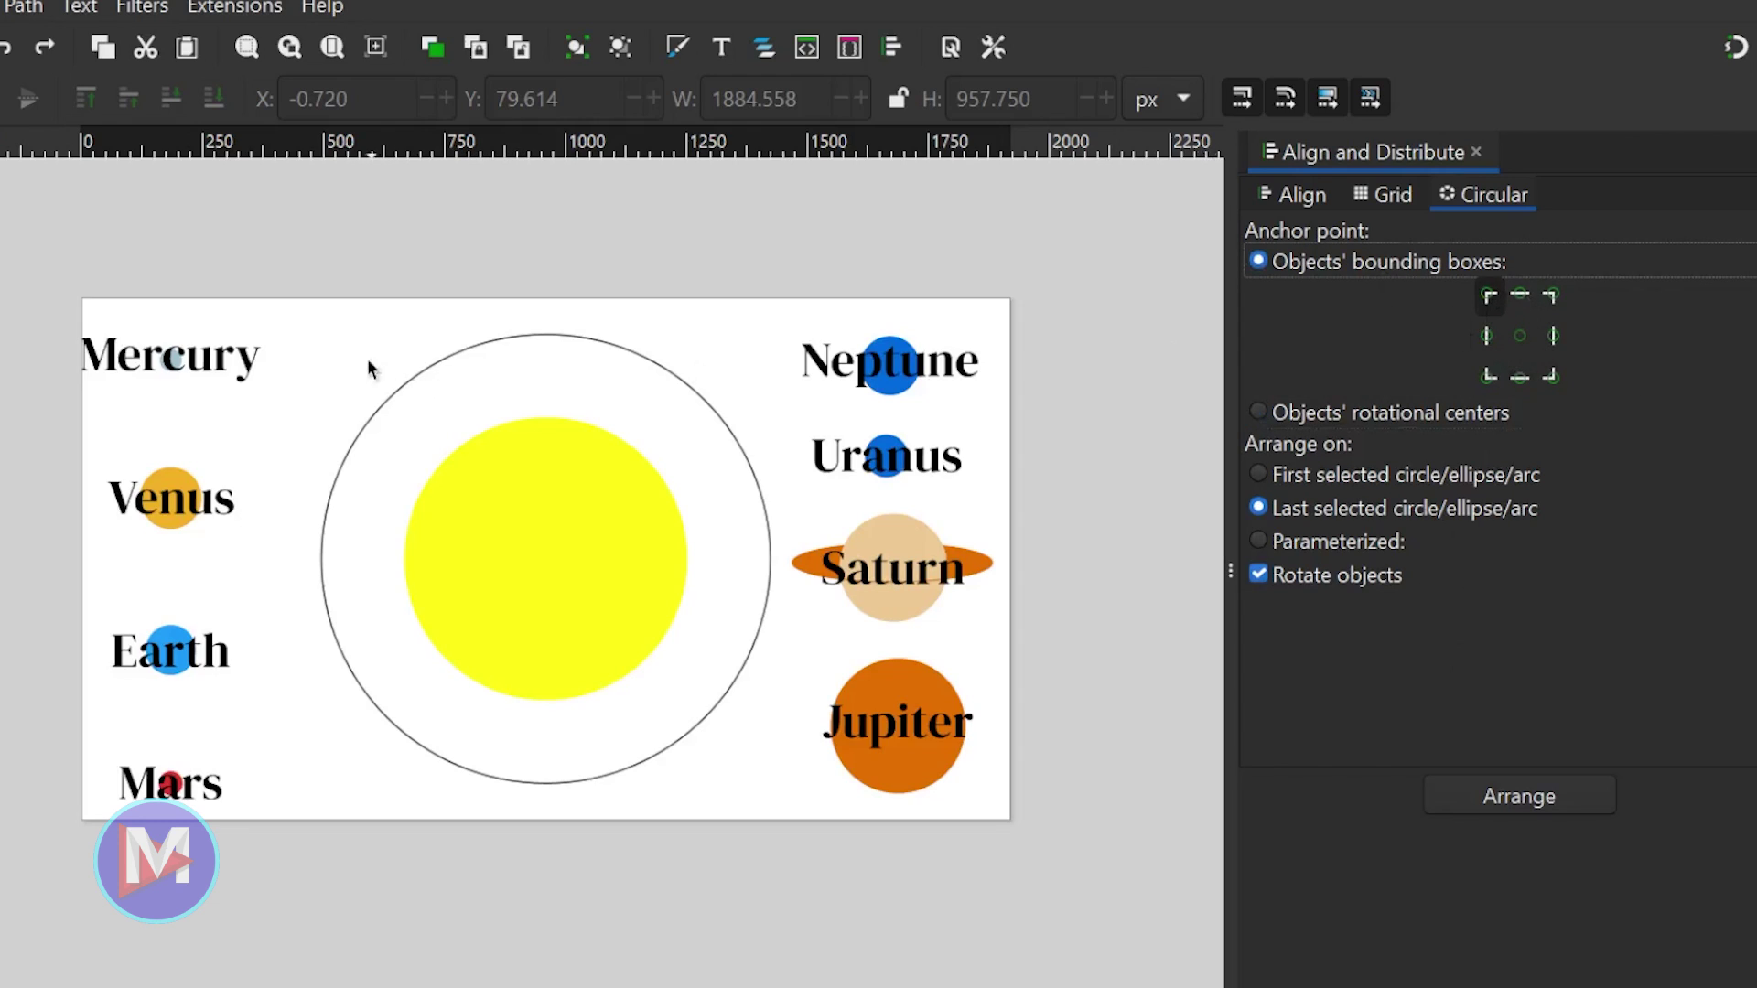
click(203, 371)
shift+click(180, 501)
shift+click(169, 651)
shift+click(169, 782)
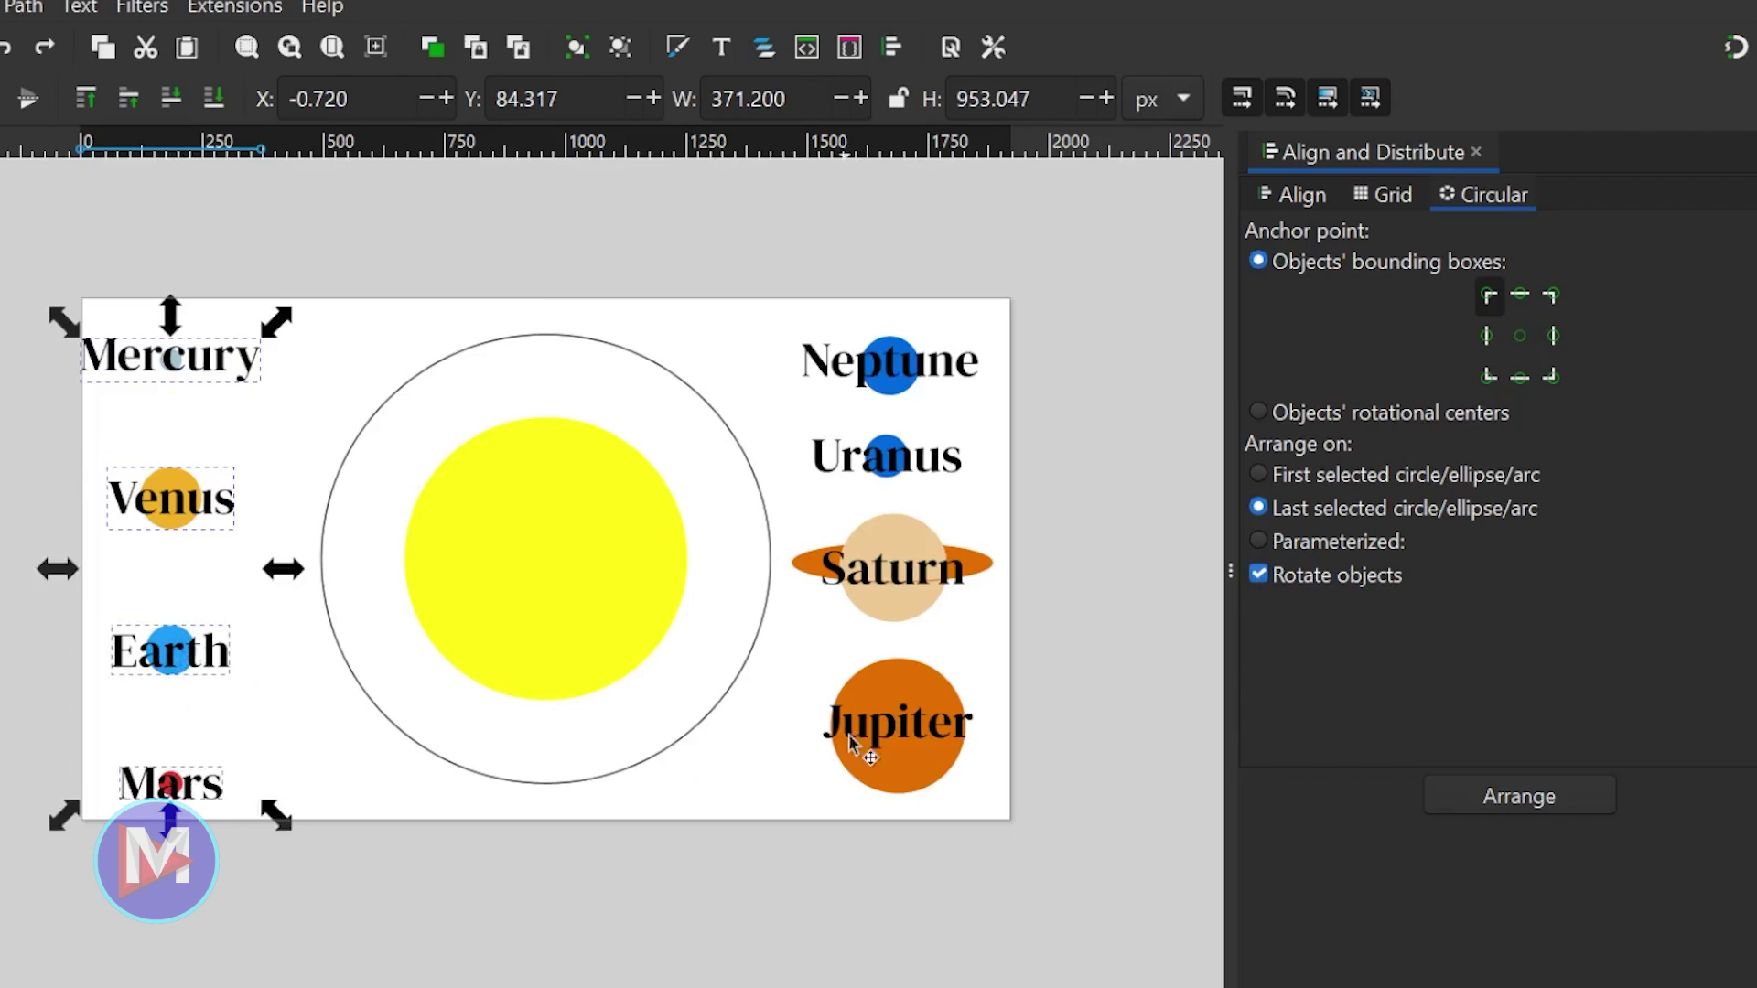
shift+click(849, 741)
shift+click(892, 568)
shift+click(894, 465)
shift+click(902, 385)
shift+click(639, 351)
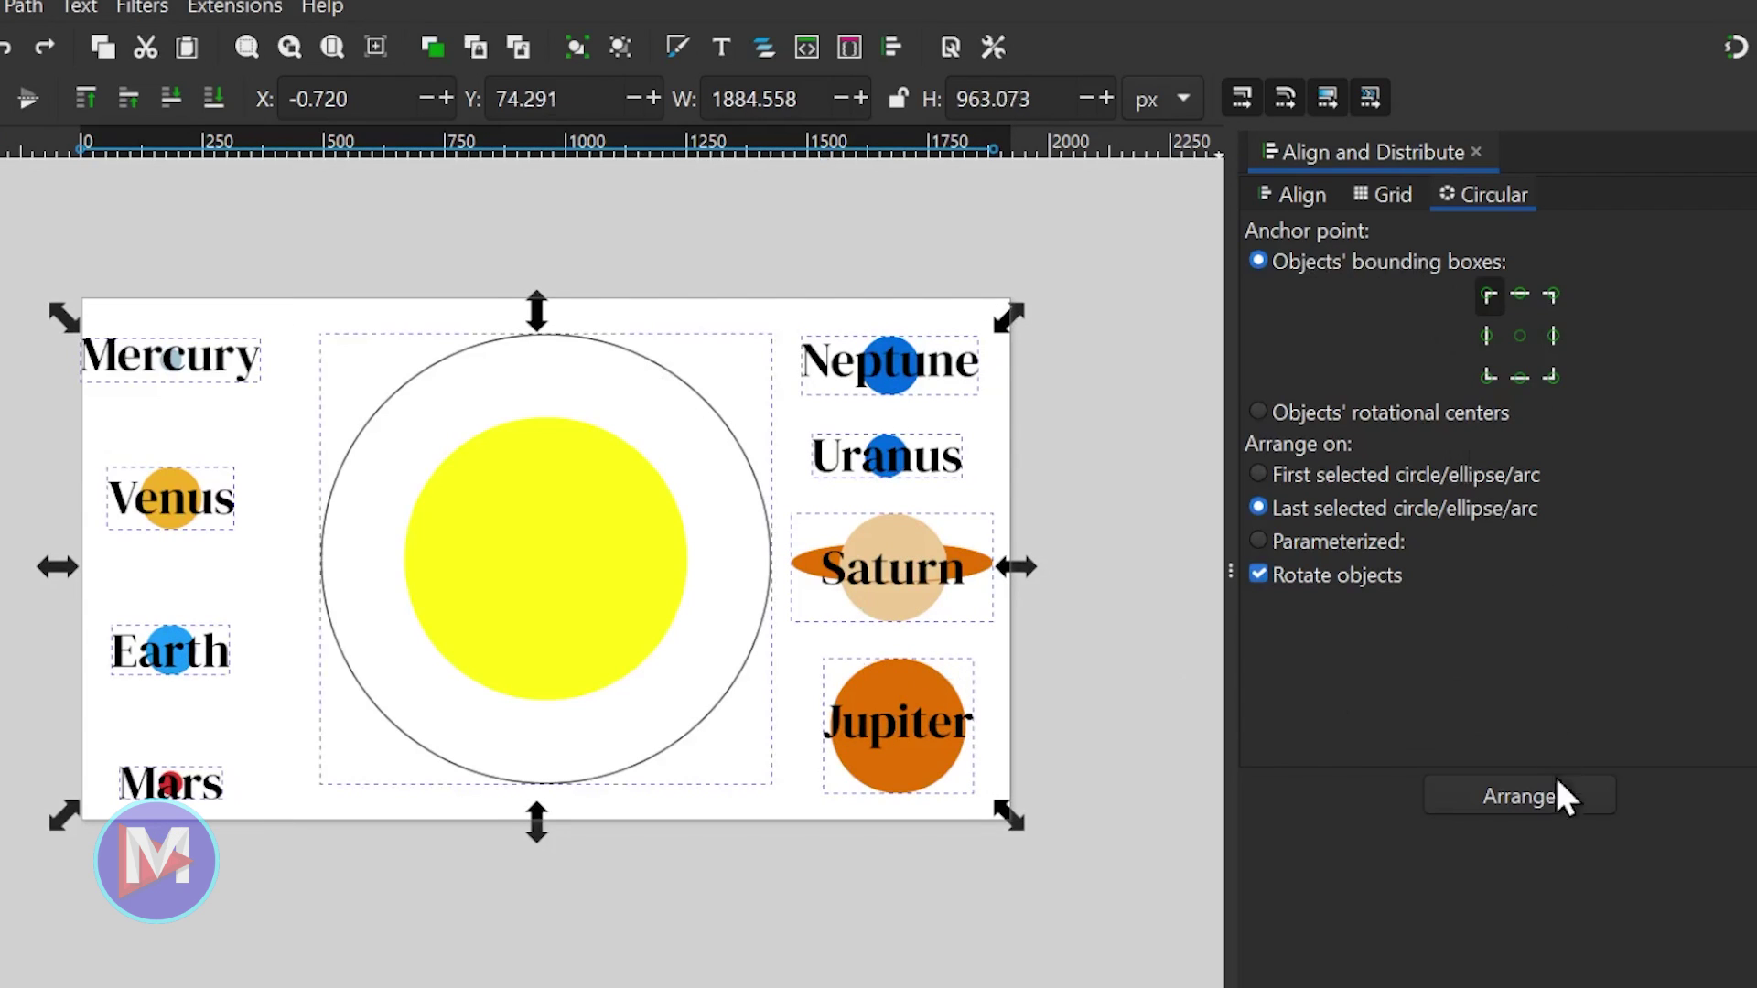
Step: Arrange the rotated planets around the orbit circle and zoom in to inspect them
click(1514, 809)
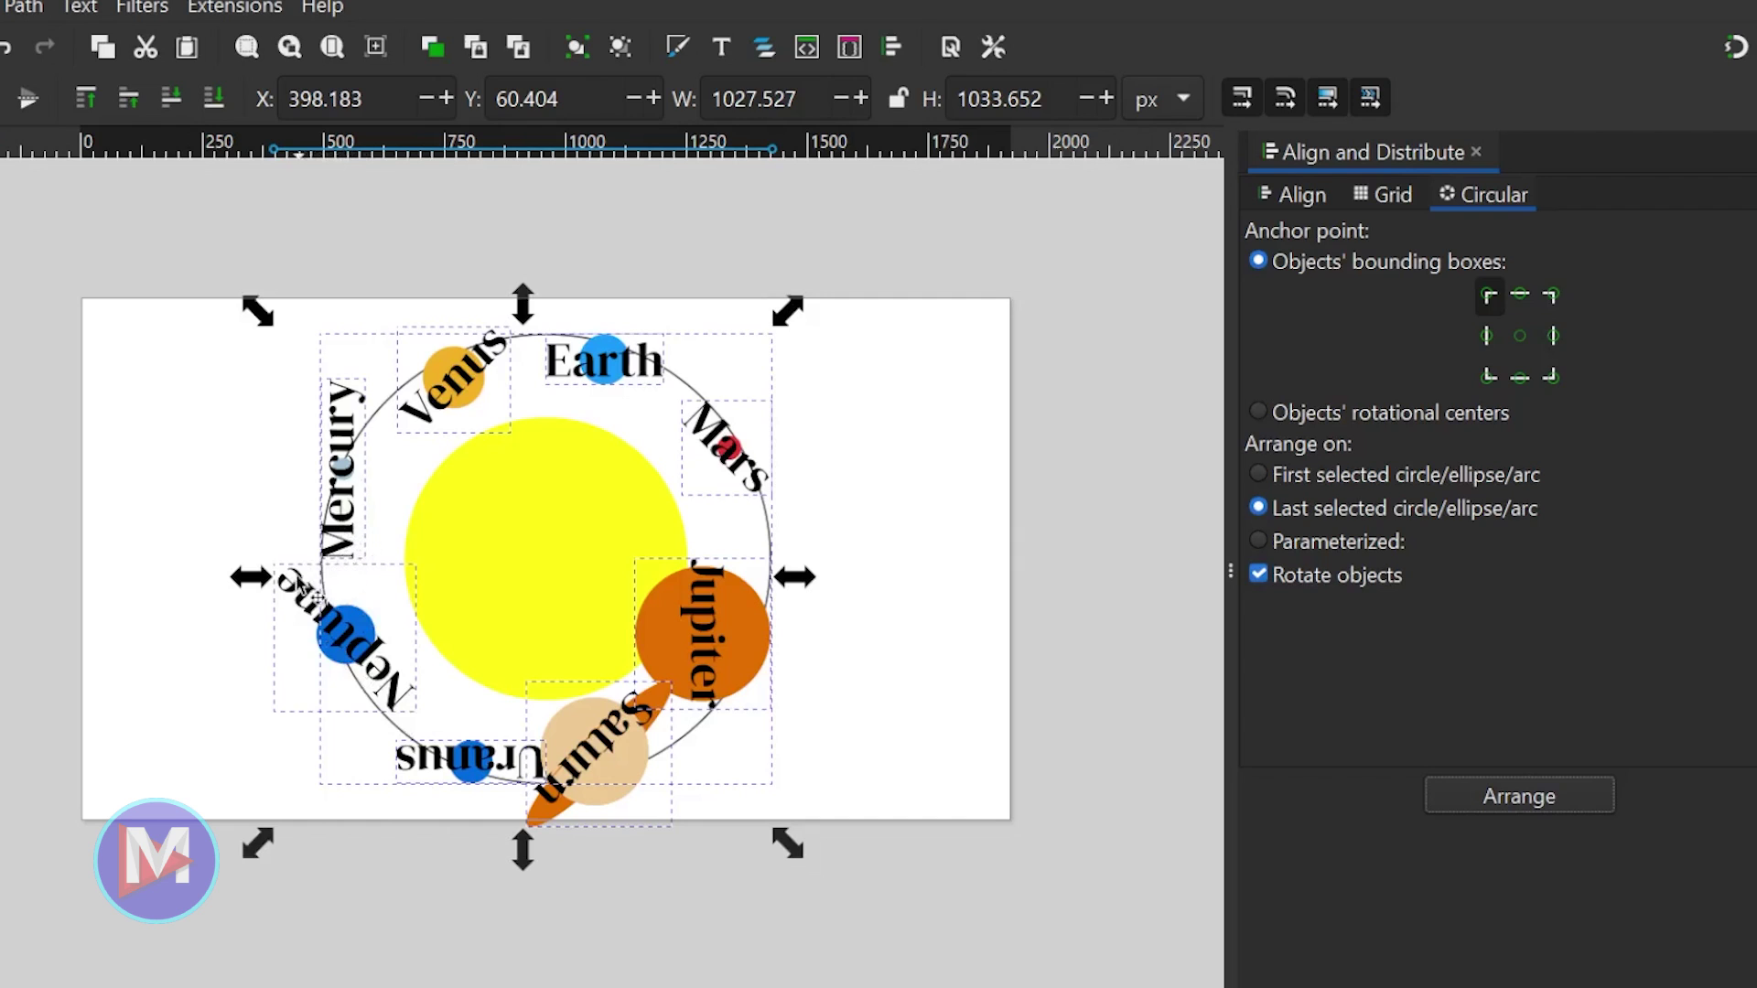
scroll(365, 550, up, 7)
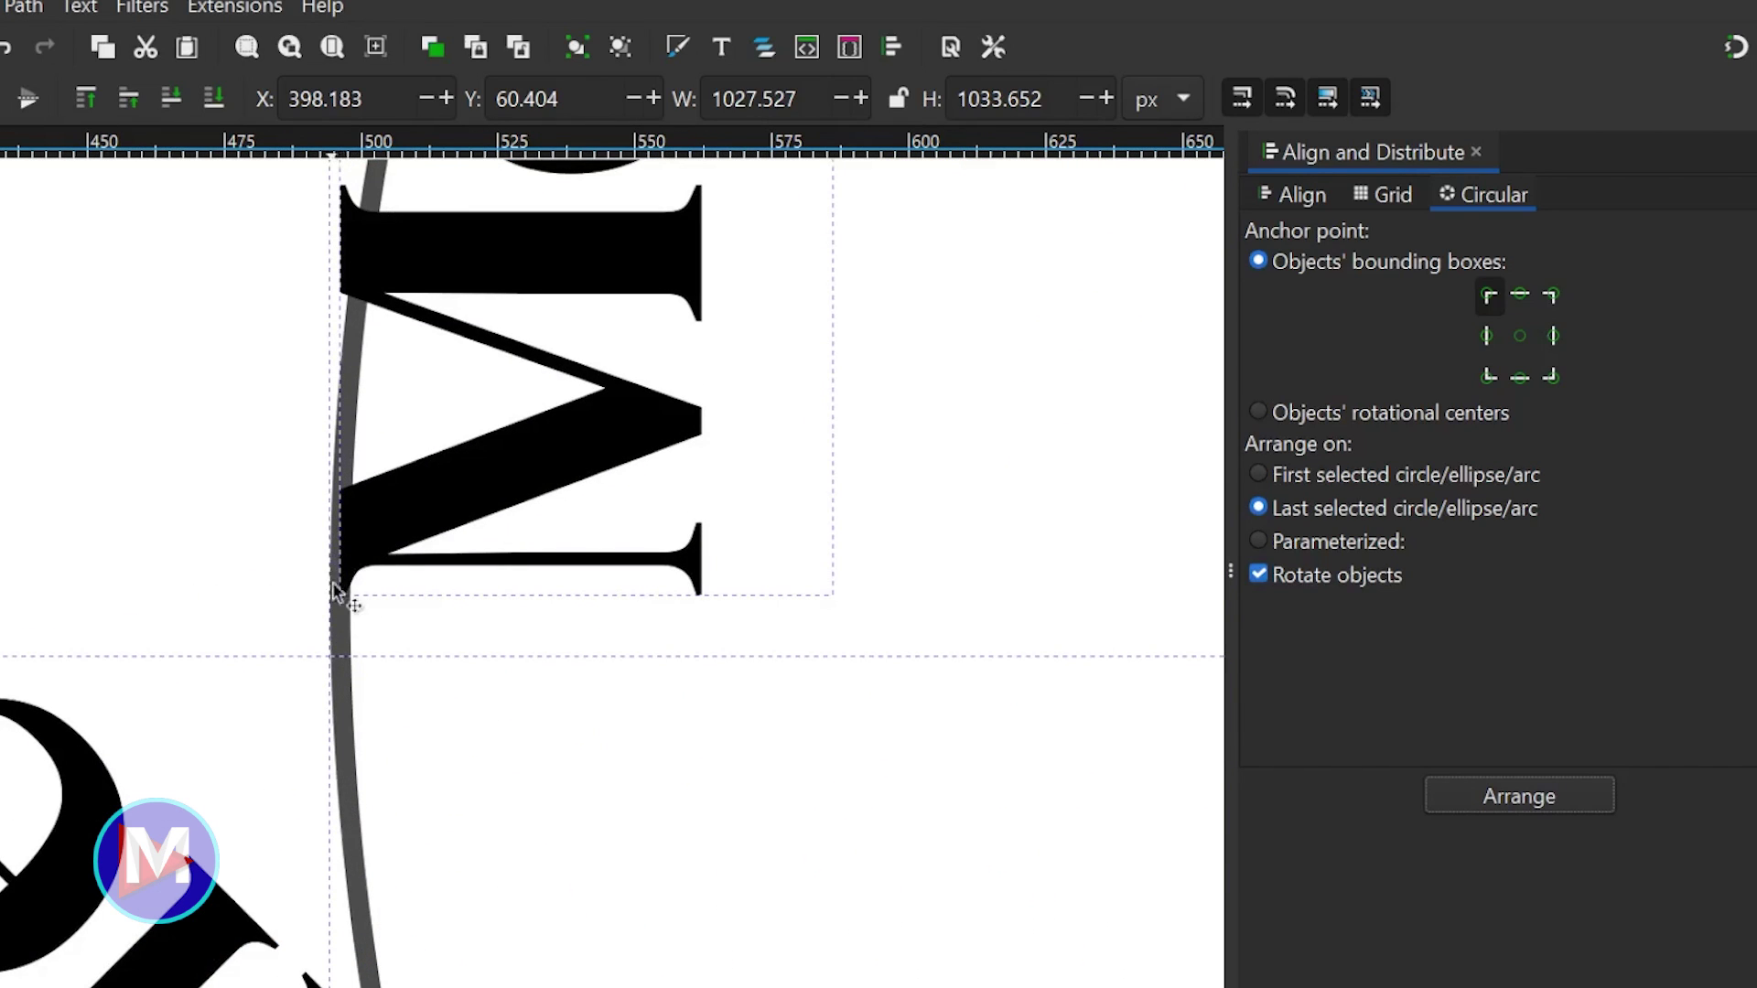
scroll(437, 590, down, 7)
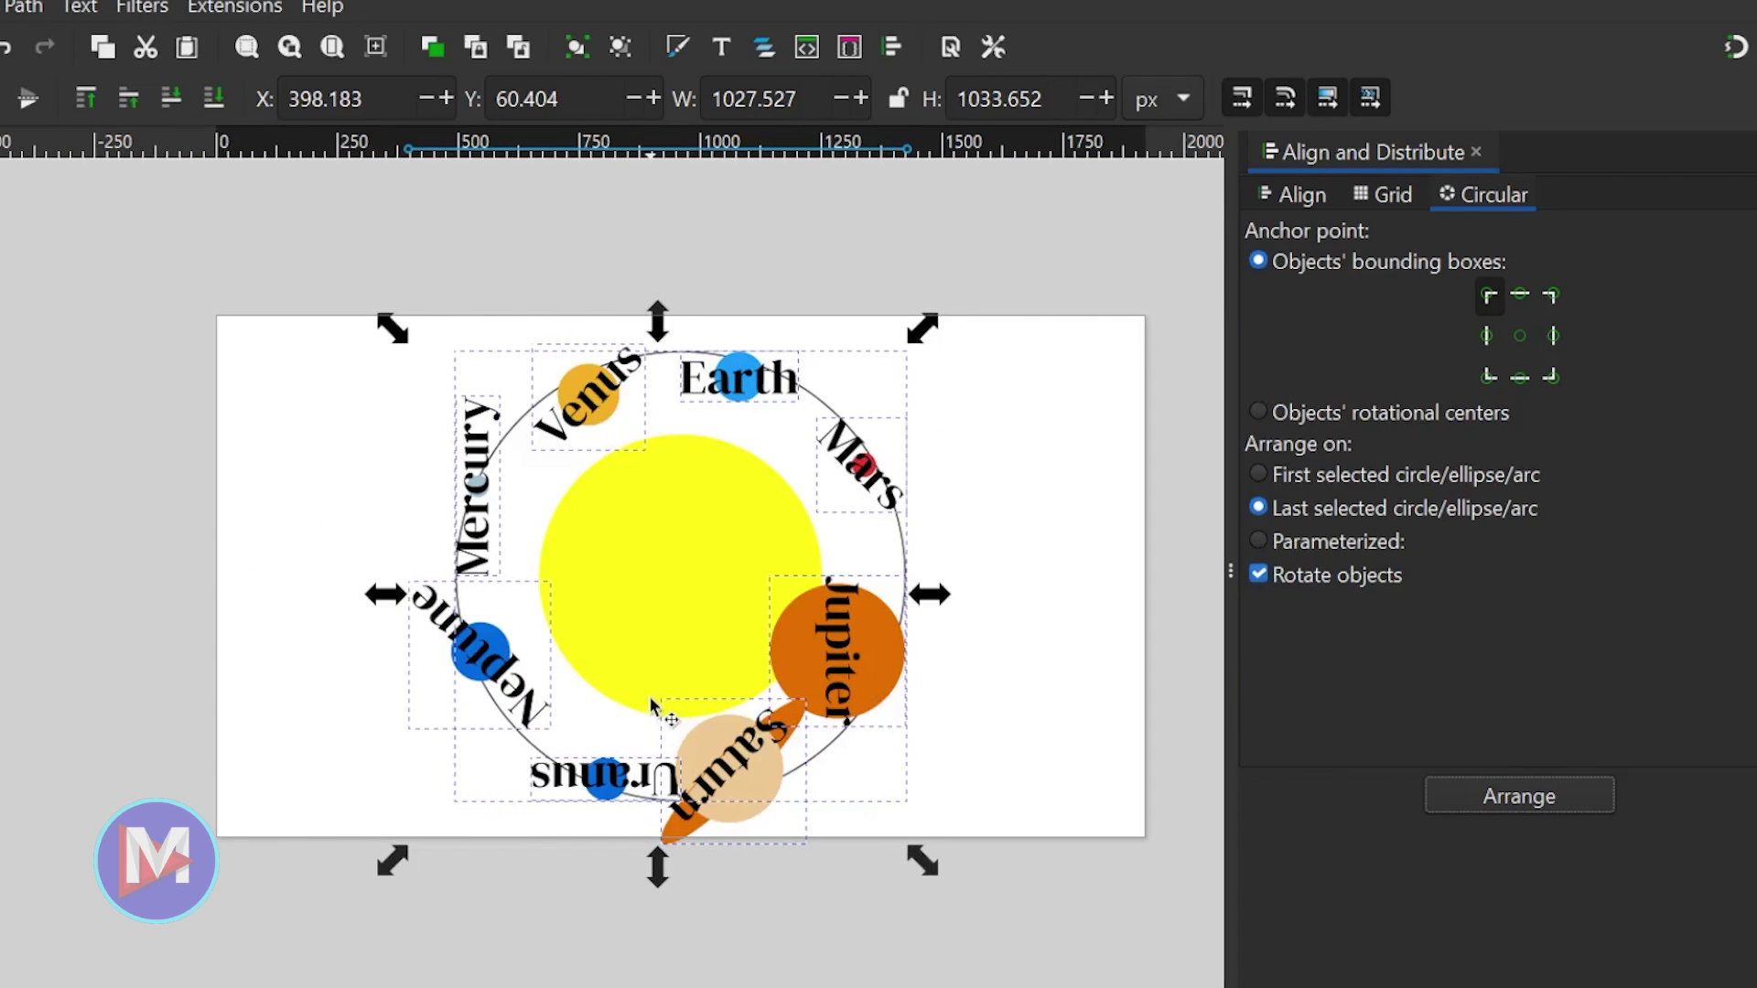